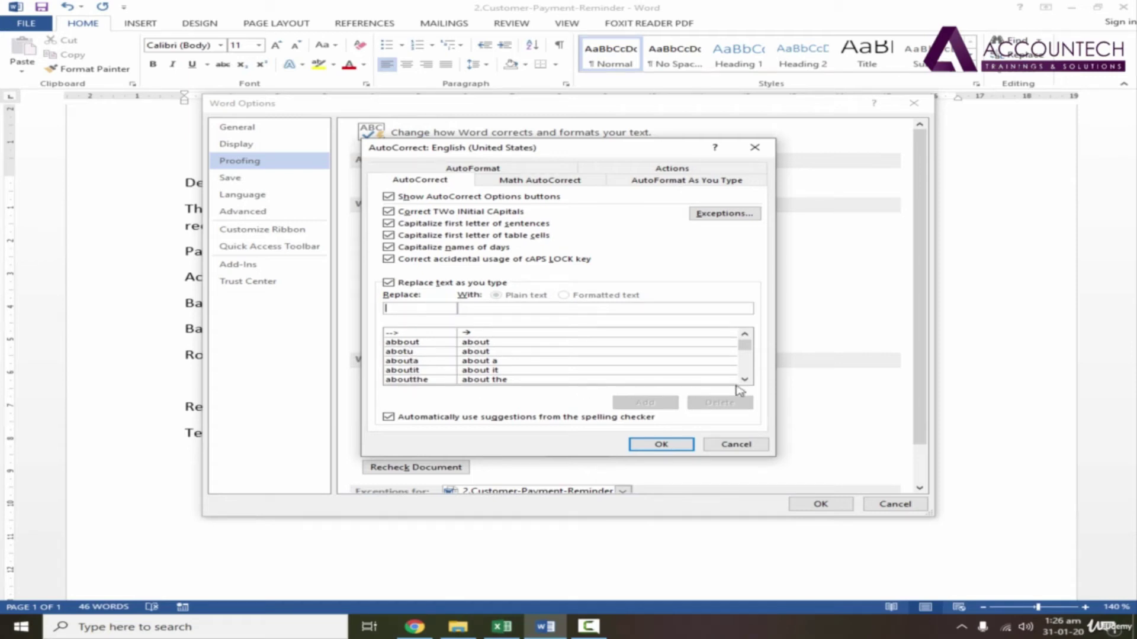
Add an AutoCorrect entry for the asap shortcut.
click(744, 380)
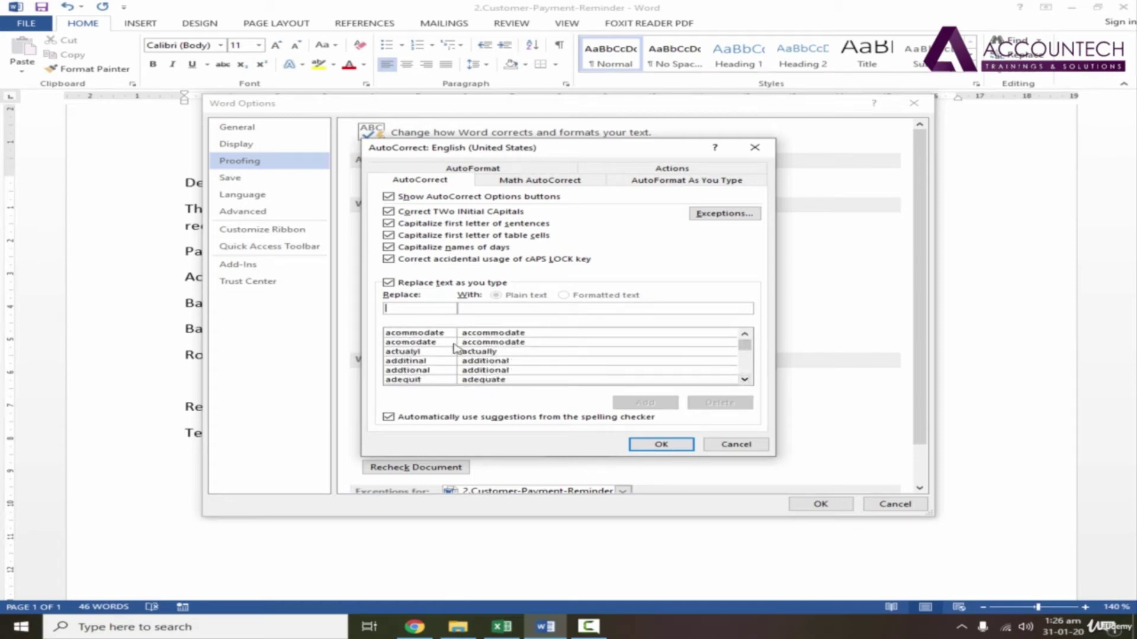
click(744, 379)
click(744, 379)
click(744, 380)
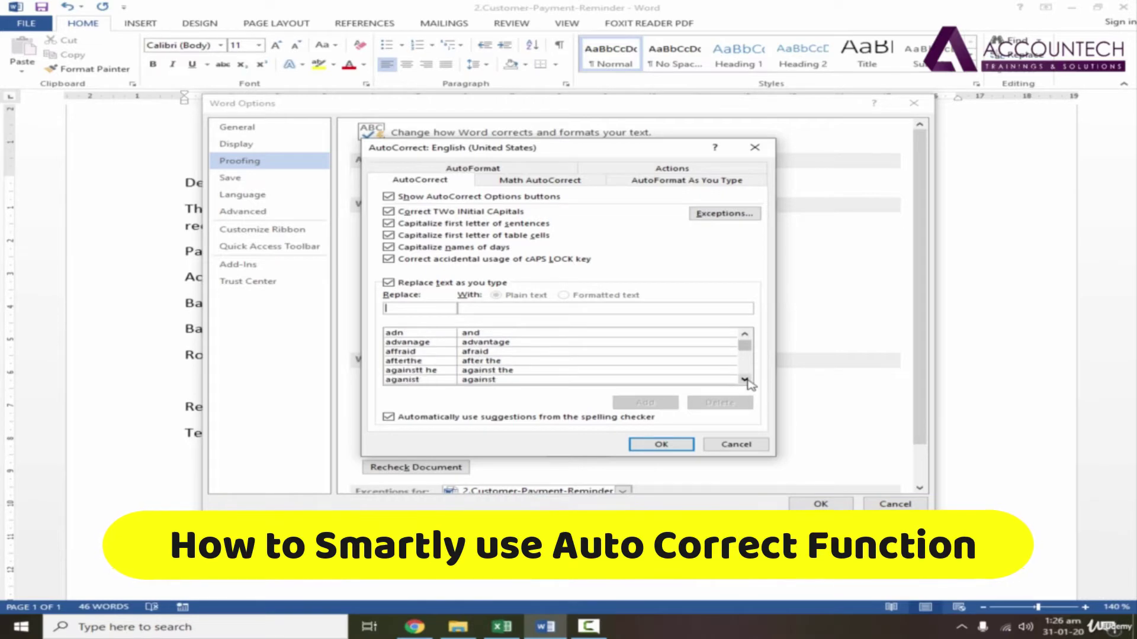
drag(744, 347, 744, 336)
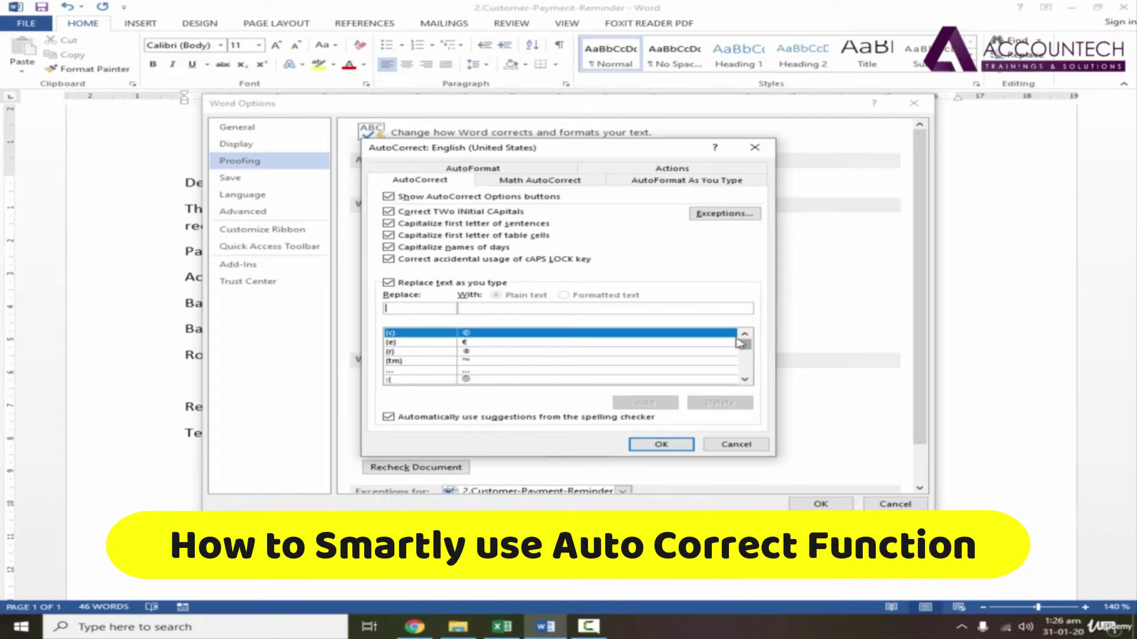
click(450, 310)
text(asap)
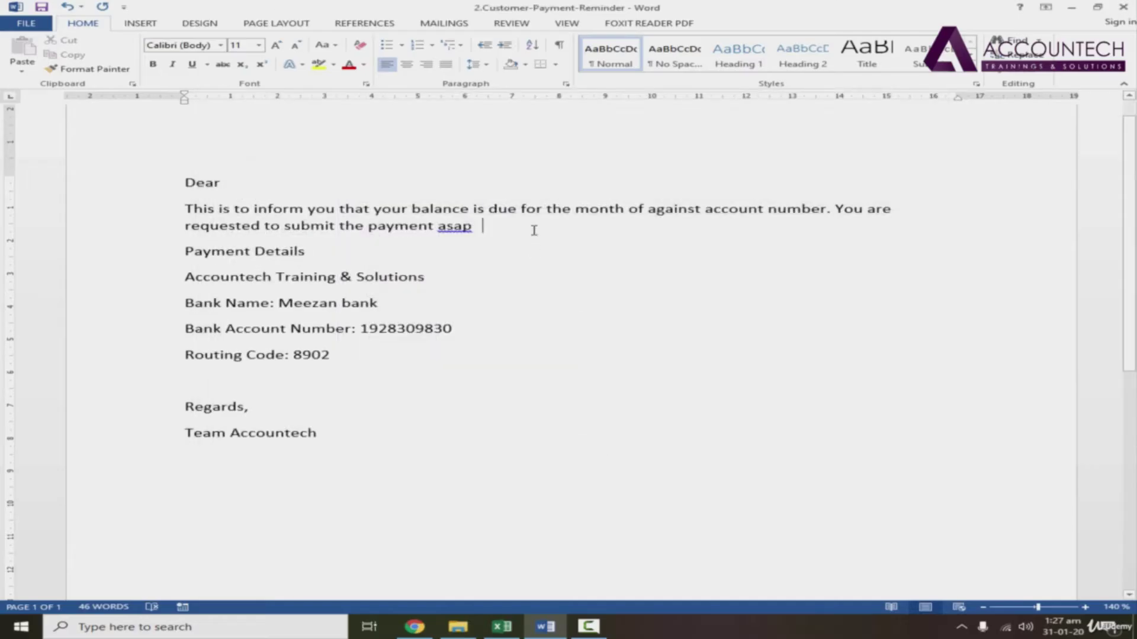
Retype asap after 'the payment' to test it, then replace the expansion with ASAP.
key(BackSpace)
key(BackSpace)
key(BackSpace)
key(BackSpace)
text(asap)
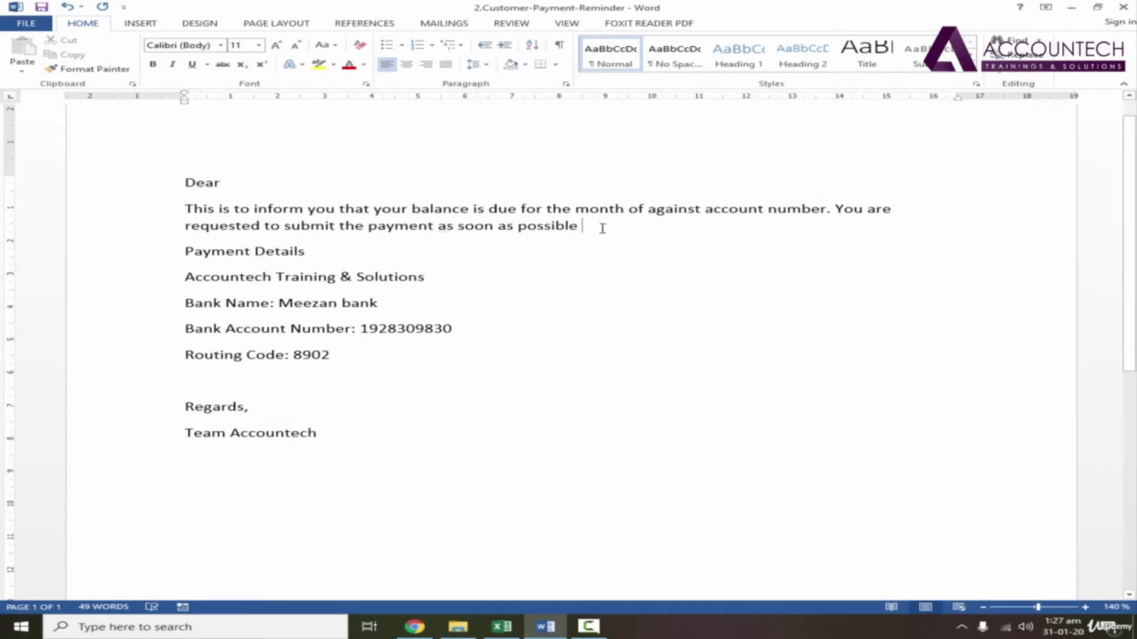
drag(584, 228, 438, 228)
key(BackSpace)
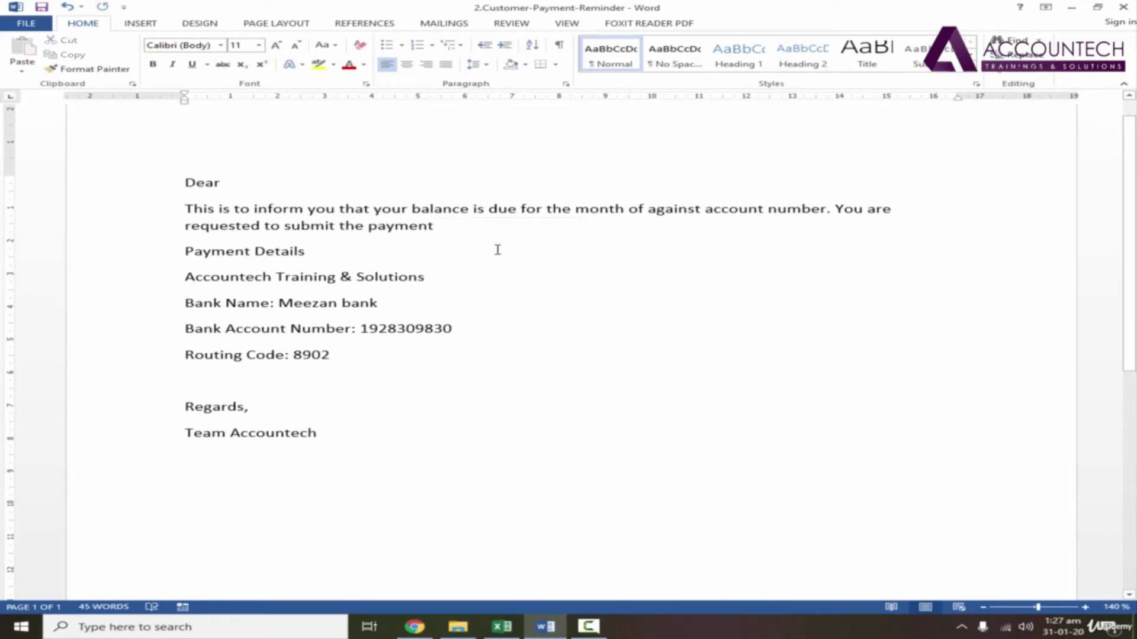
text(ASAP)
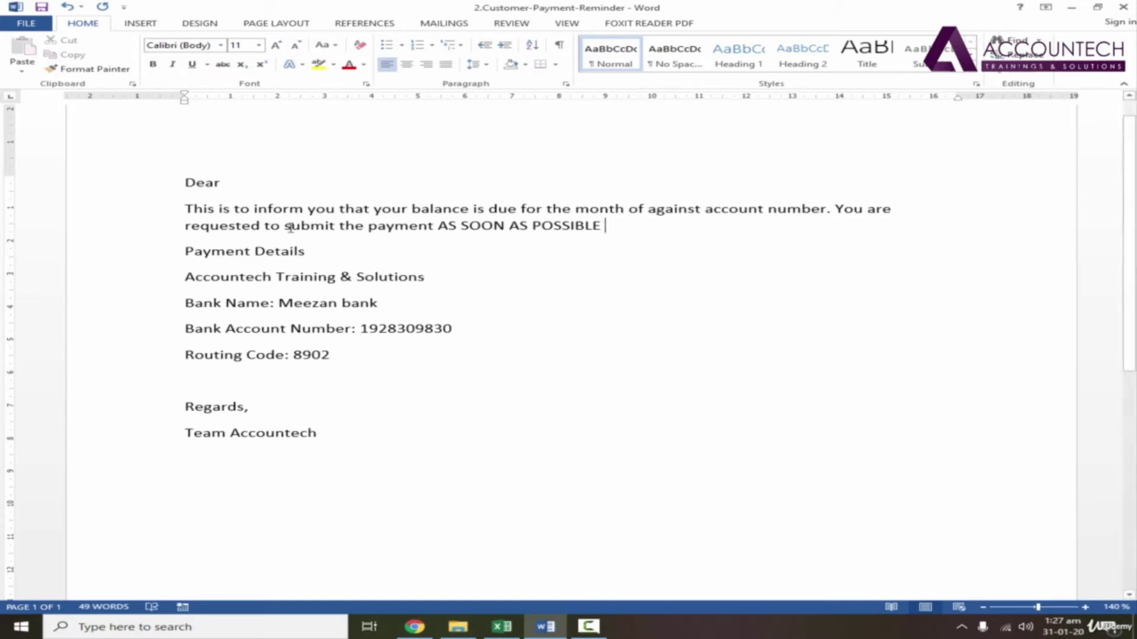
drag(185, 209, 624, 209)
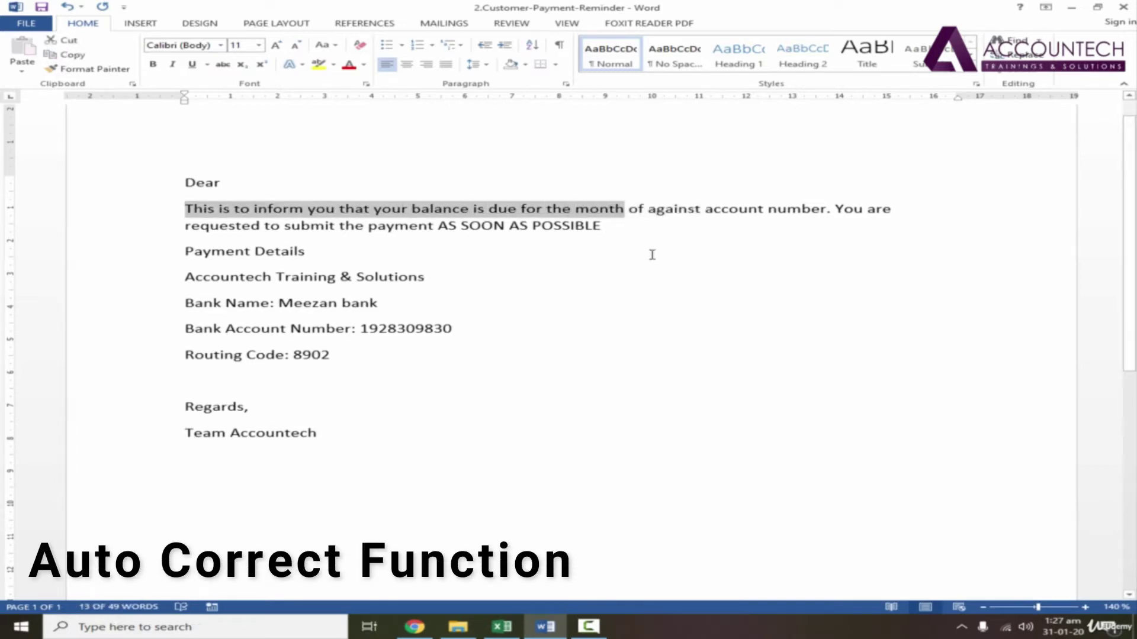
Add fmo* to AutoCorrect as the shortcut for the selected balance-due opening sentence.
click(26, 23)
click(42, 304)
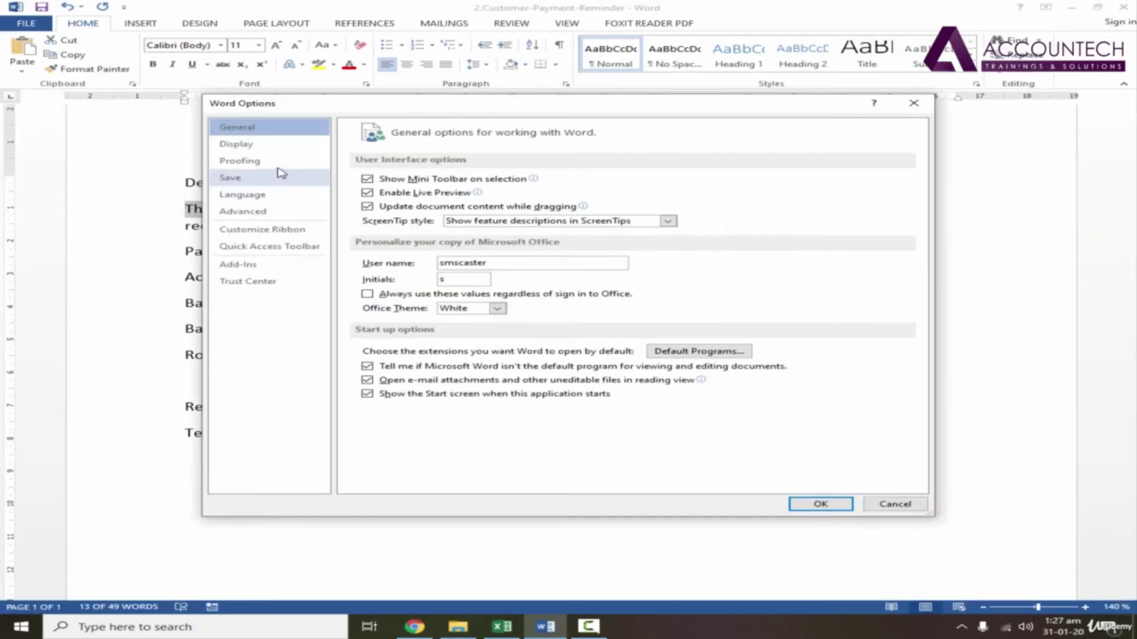
click(249, 161)
click(730, 183)
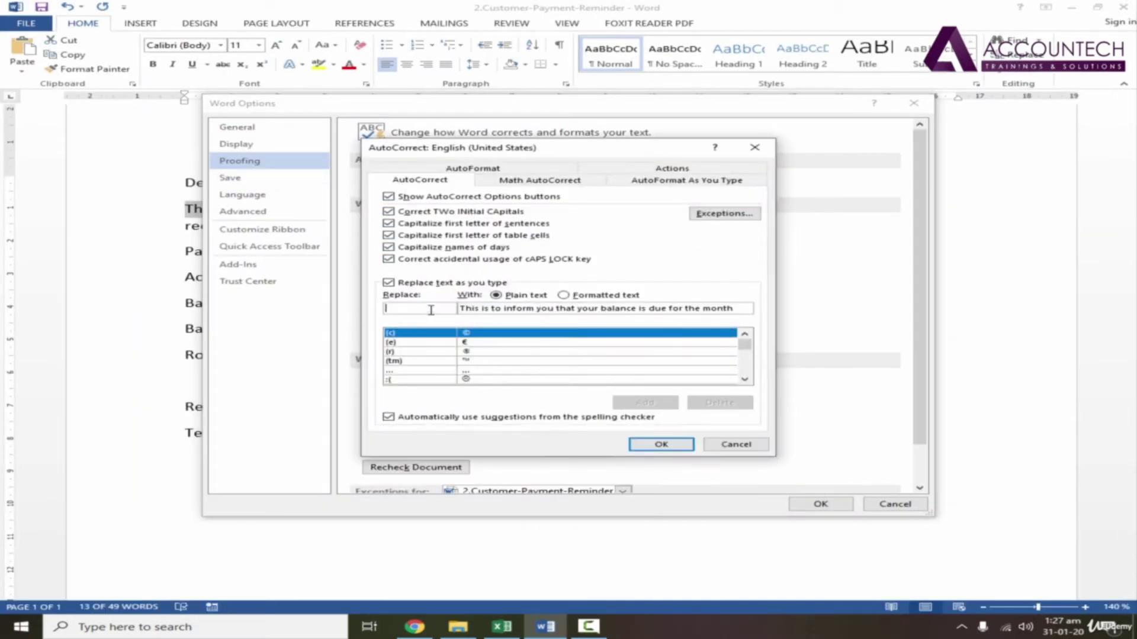
text(fmo*)
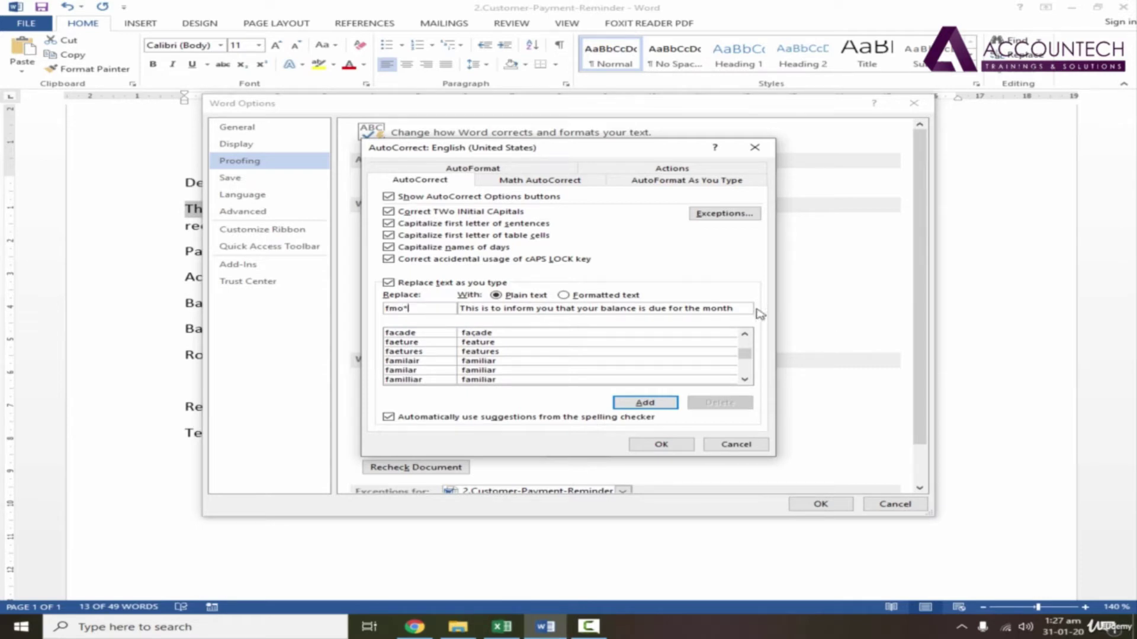
click(751, 309)
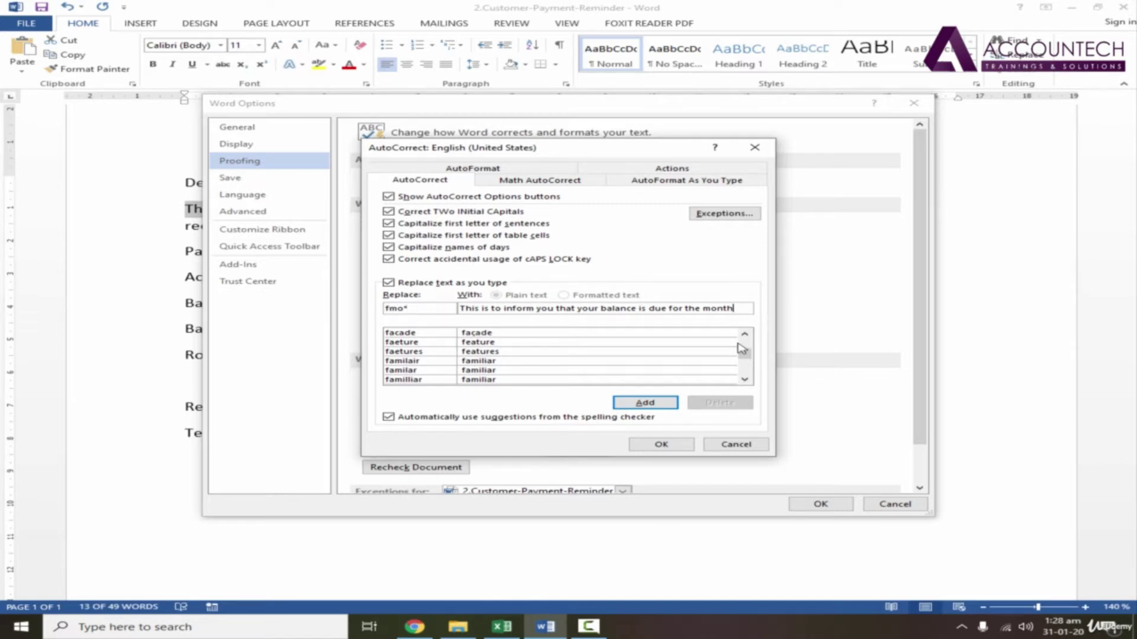
click(644, 403)
click(661, 444)
click(820, 504)
Retype the opening sentence with fmo and end the paragraph with lowercase 'as soon as possible'.
key(BackSpace)
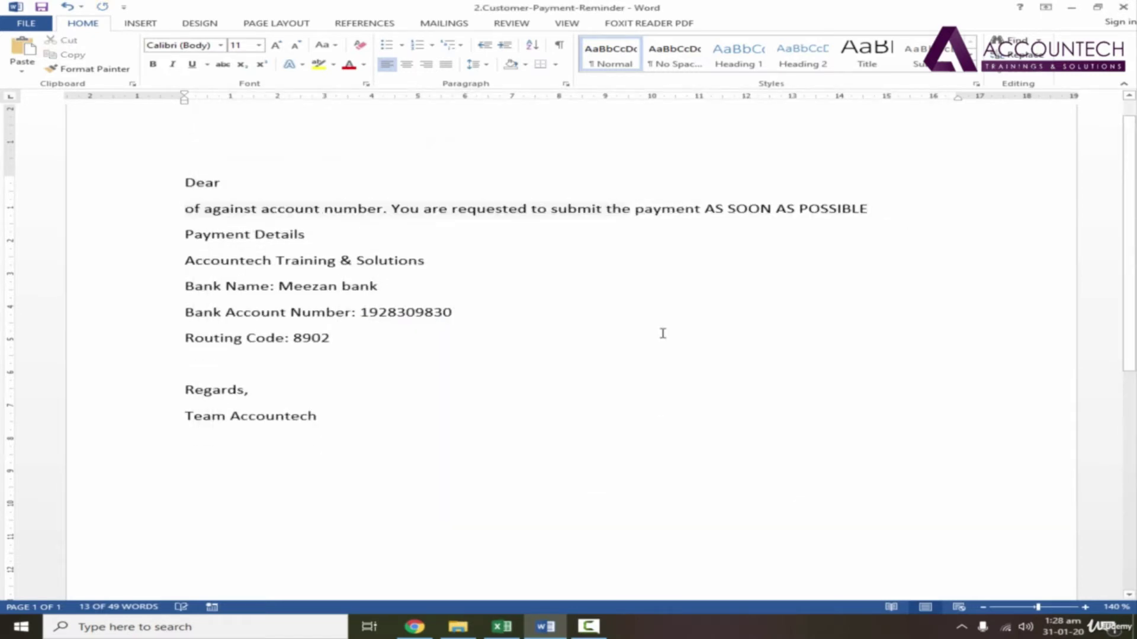
text(fmo)
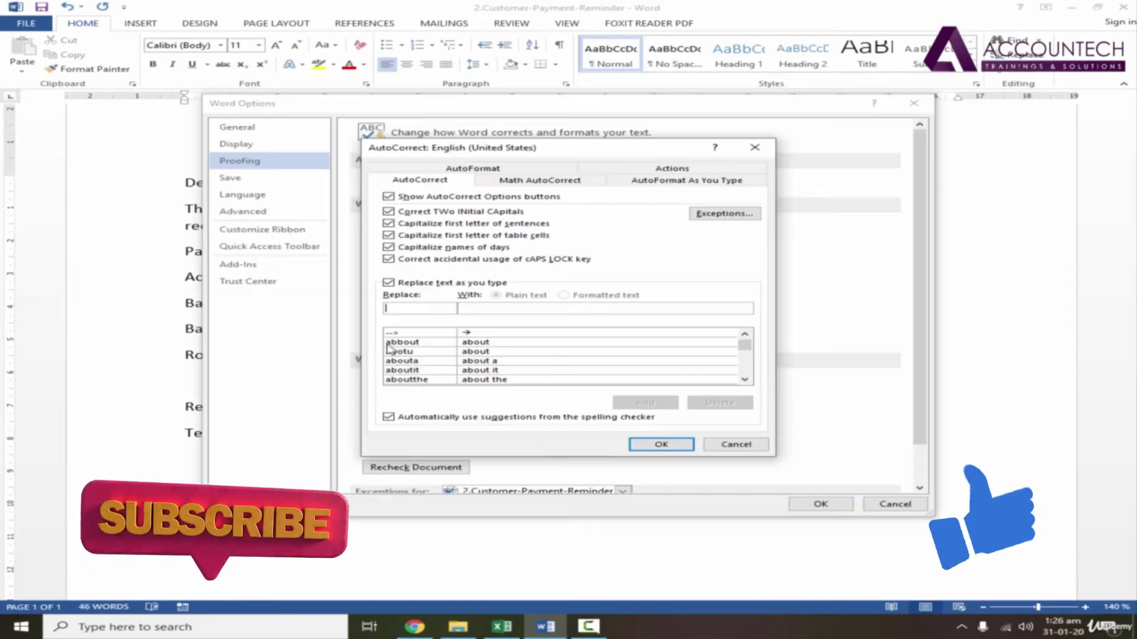
text(asap)
key(Tab)
text(as soon as possib)
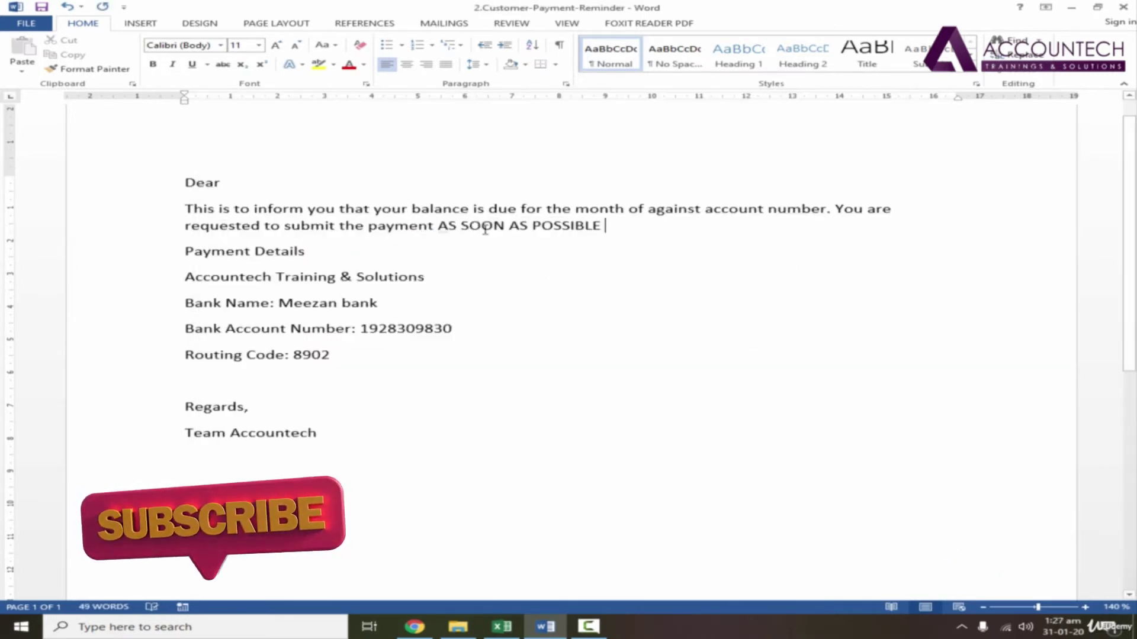
drag(185, 209, 573, 208)
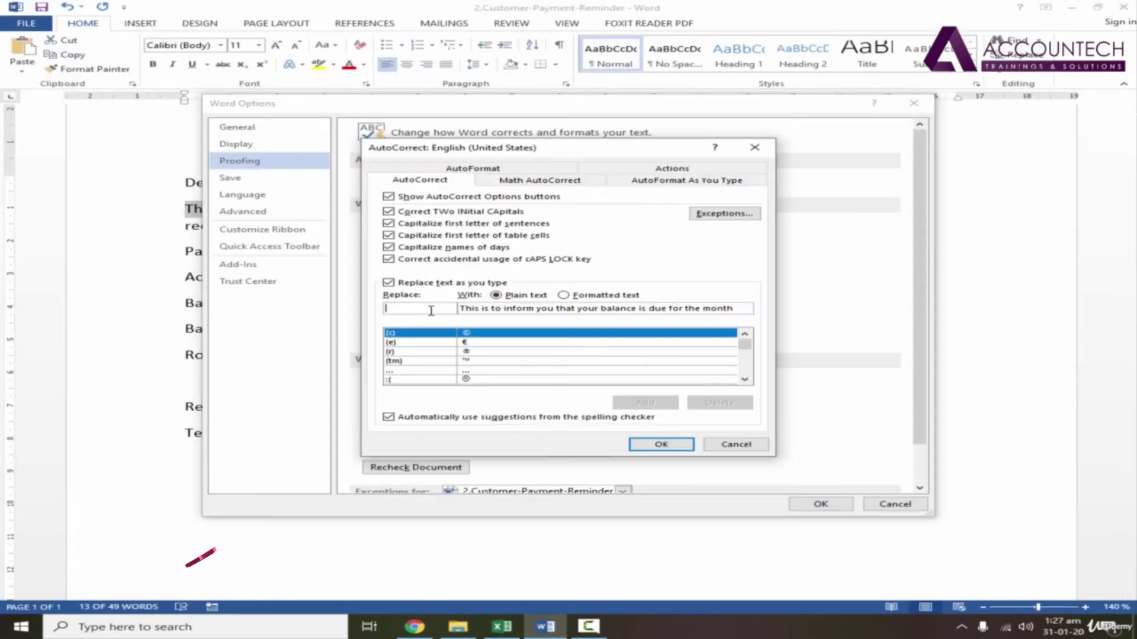
text(fmo)
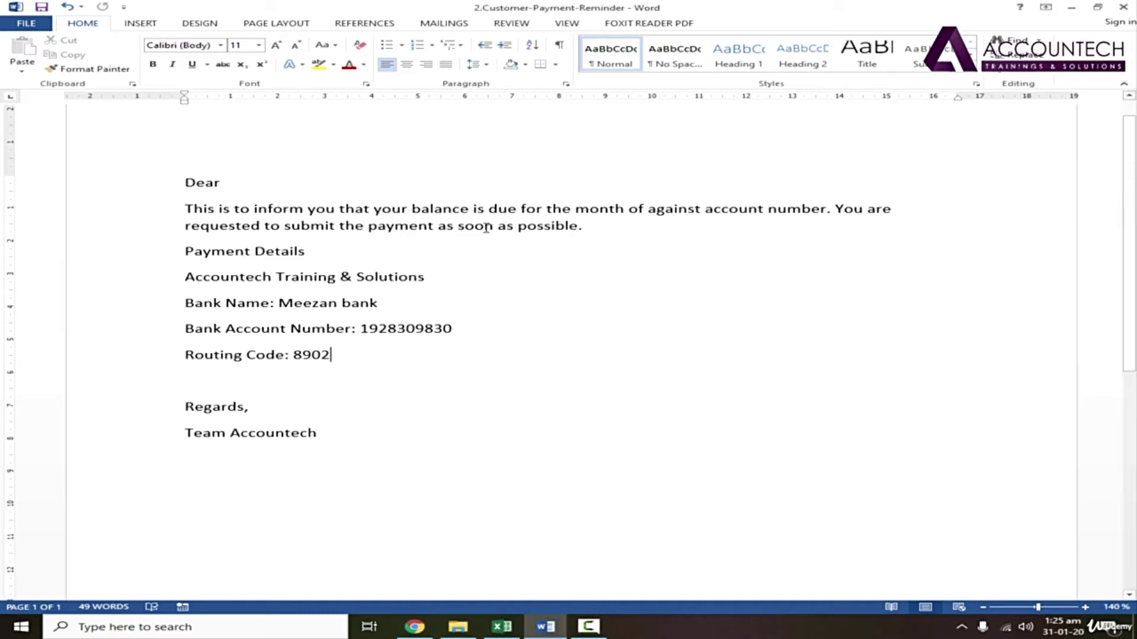
Select the closing phrase 'as soon as possible.' in the first paragraph.
drag(438, 227, 582, 226)
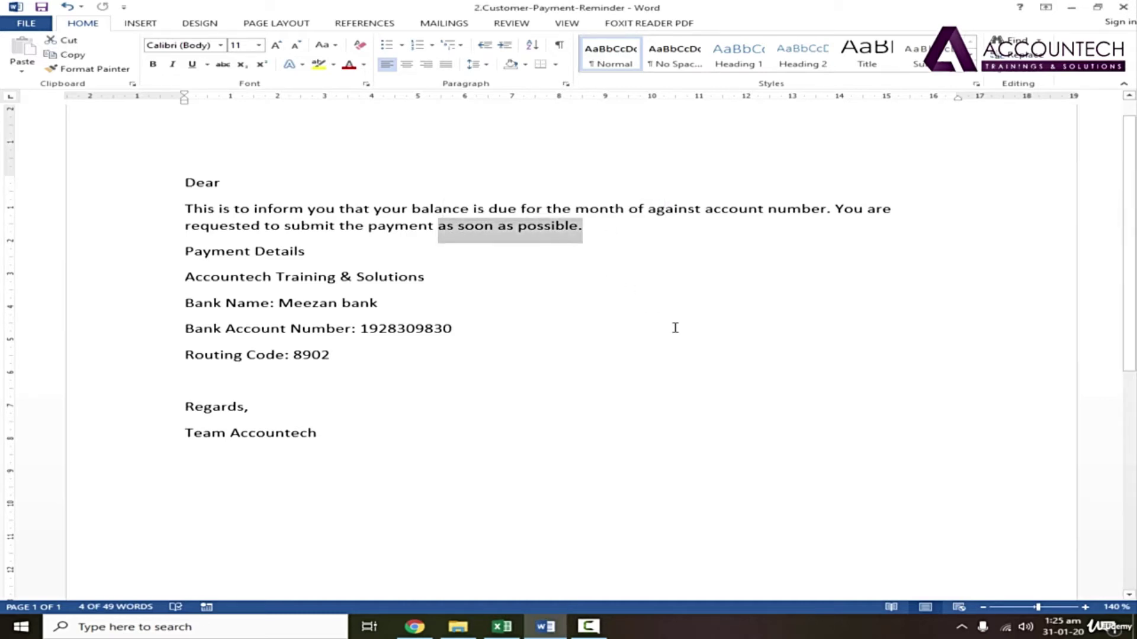
Type asap over the selected 'as soon as possible.' so the payment line ends with asap.
text(asa)
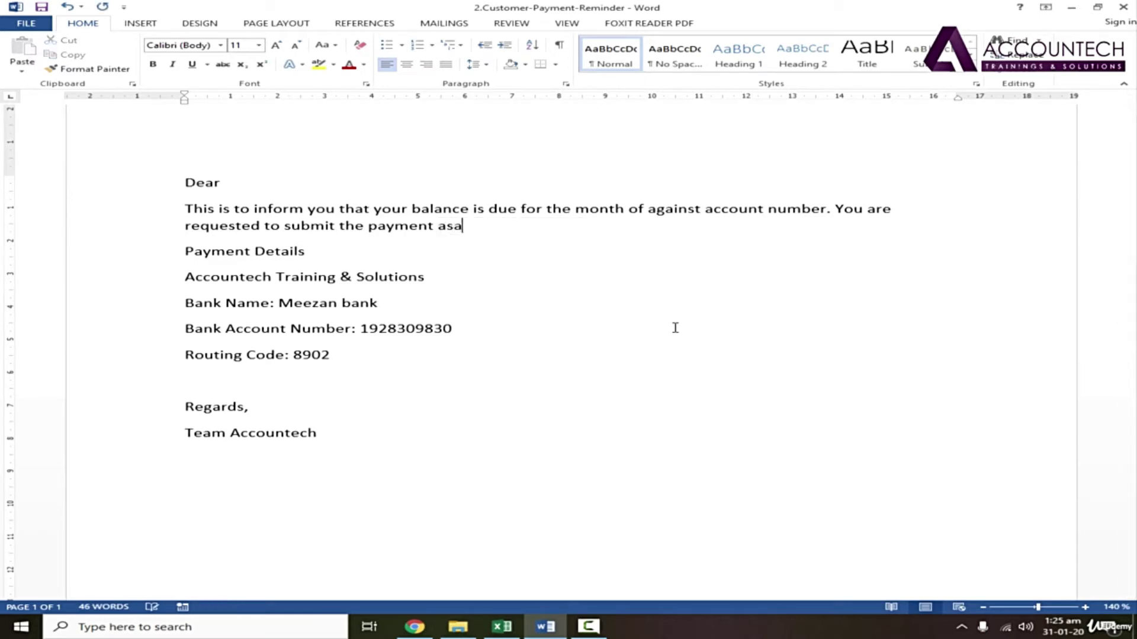
text(p)
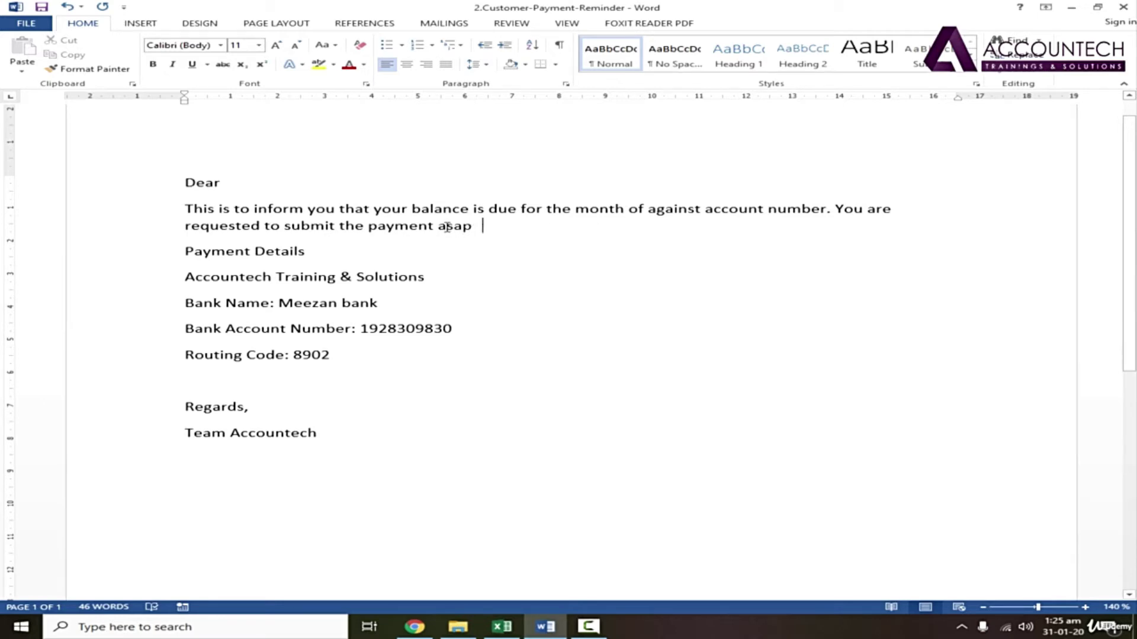
click(474, 227)
drag(475, 227, 438, 227)
key(Down)
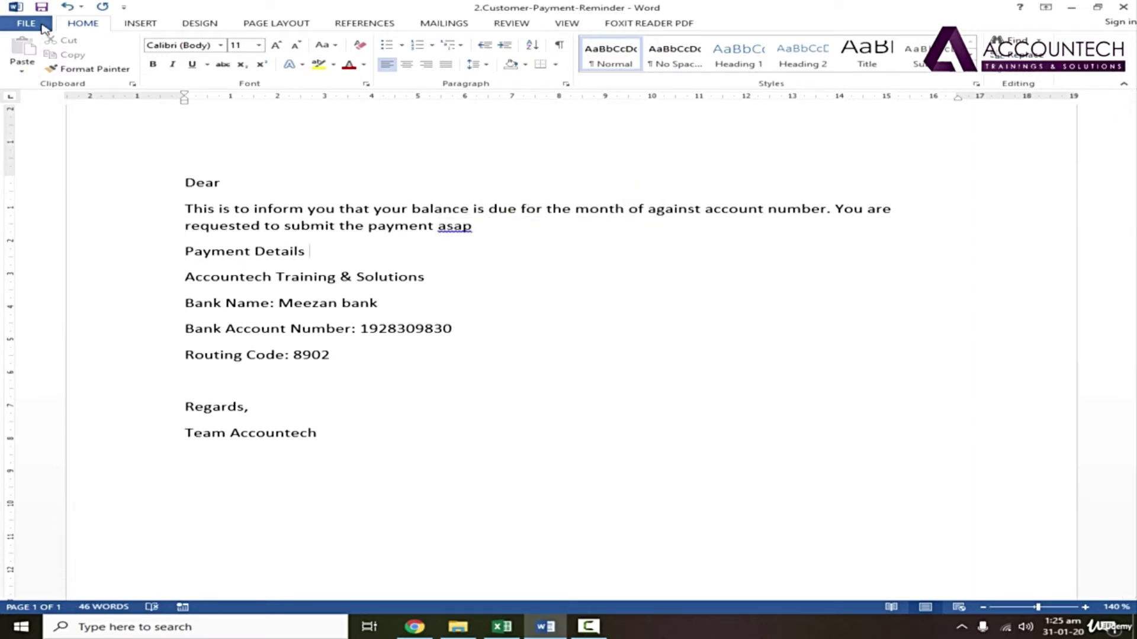
Open AutoCorrect Options from Proofing and scroll the replacements to entries like 'adn' and 'affraid'.
click(43, 27)
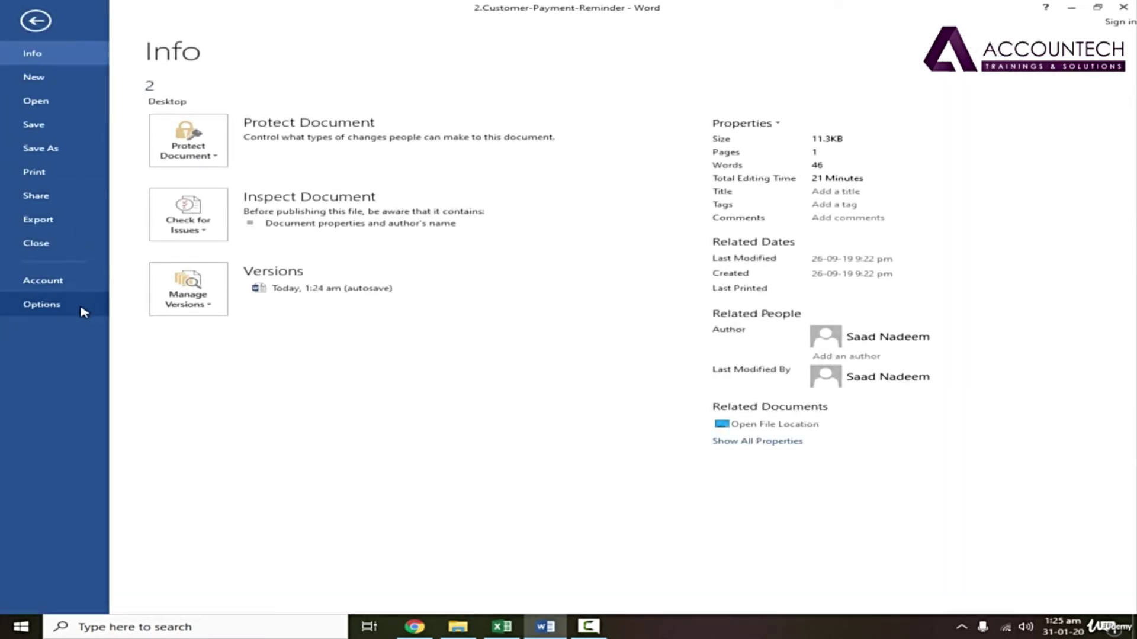
click(82, 309)
click(256, 165)
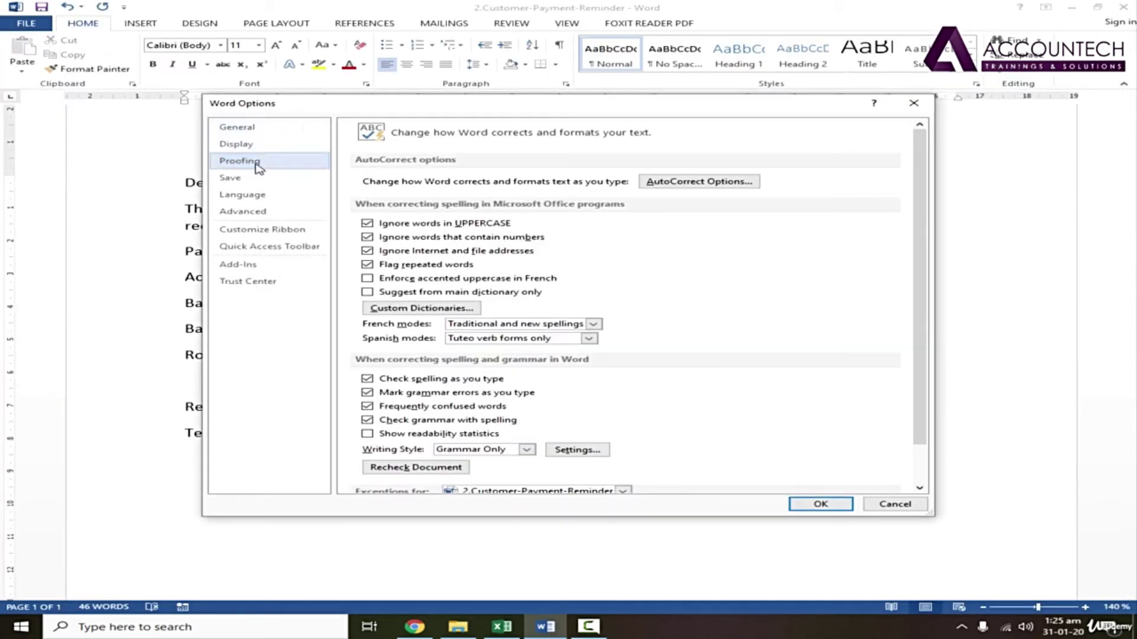
click(719, 187)
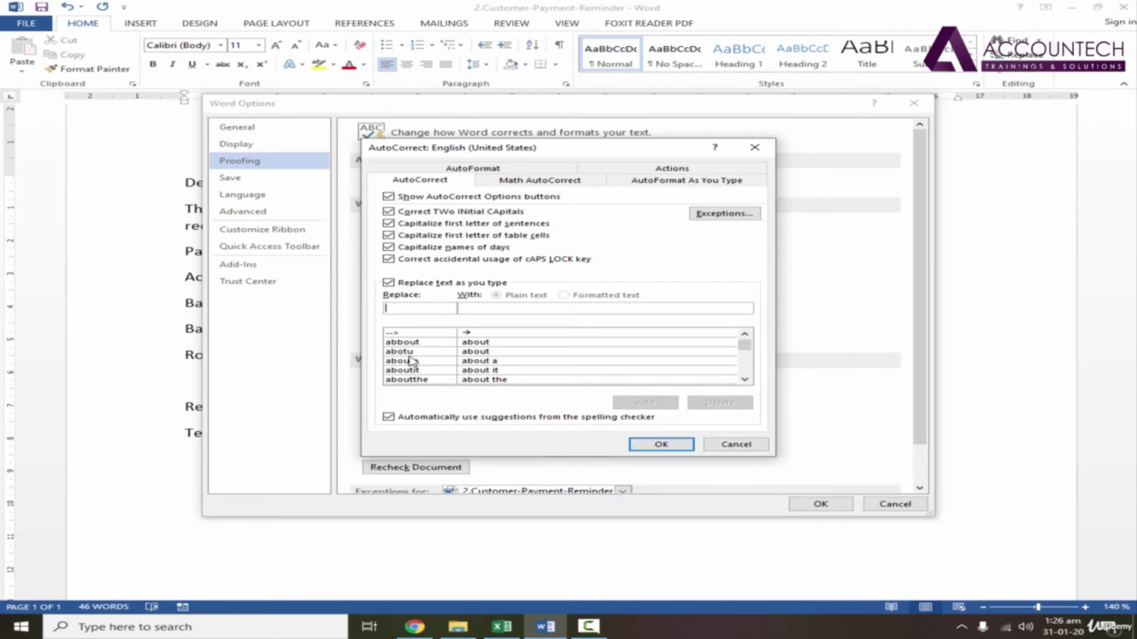
click(744, 379)
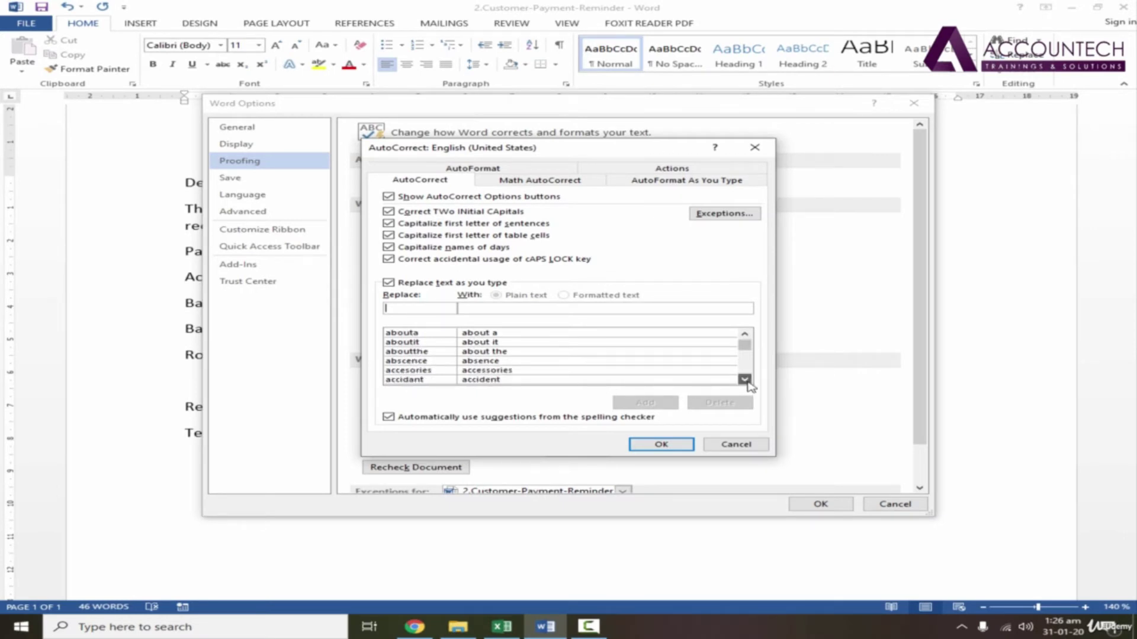
click(744, 380)
click(744, 380)
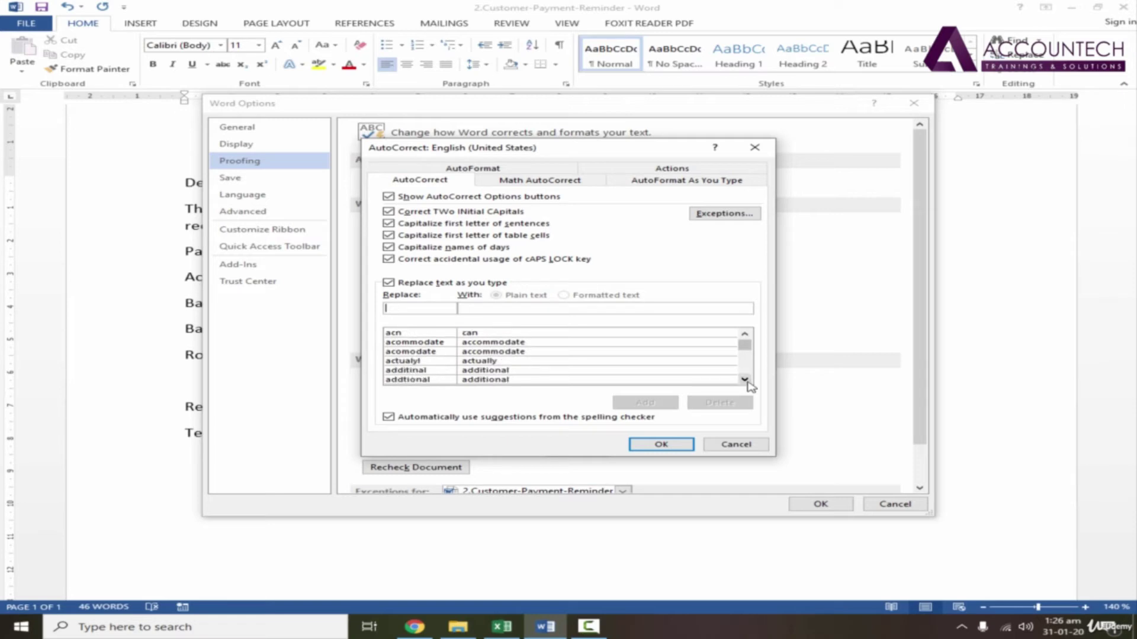
click(744, 380)
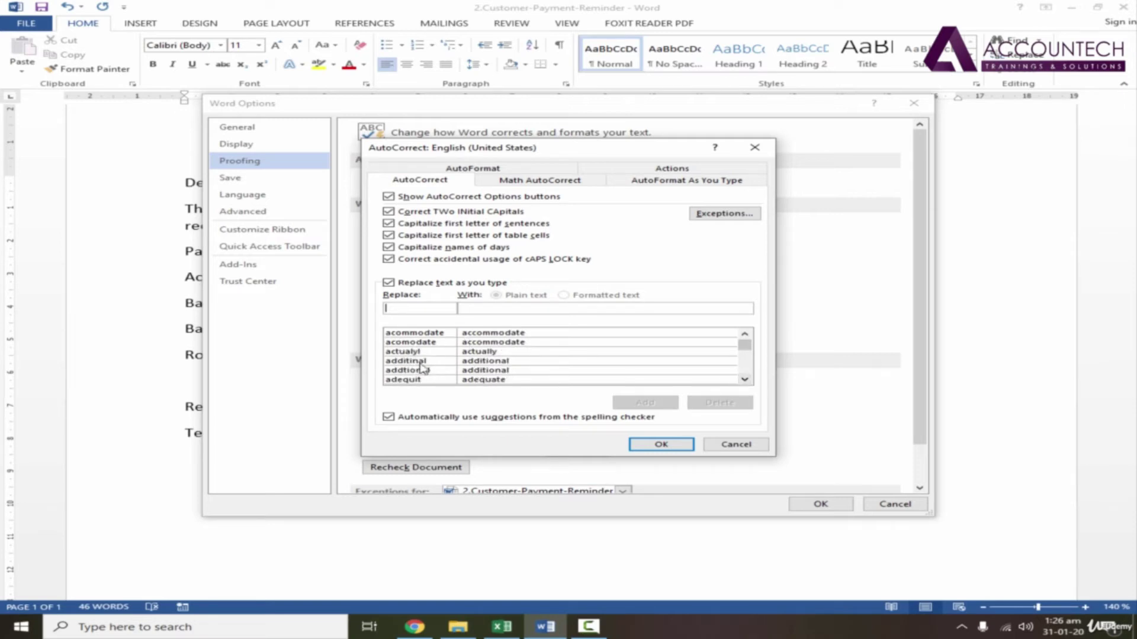
click(744, 379)
Add an AutoCorrect entry replacing asap with 'as soon as possible' and confirm it.
click(744, 379)
click(744, 379)
click(745, 379)
click(744, 379)
click(744, 379)
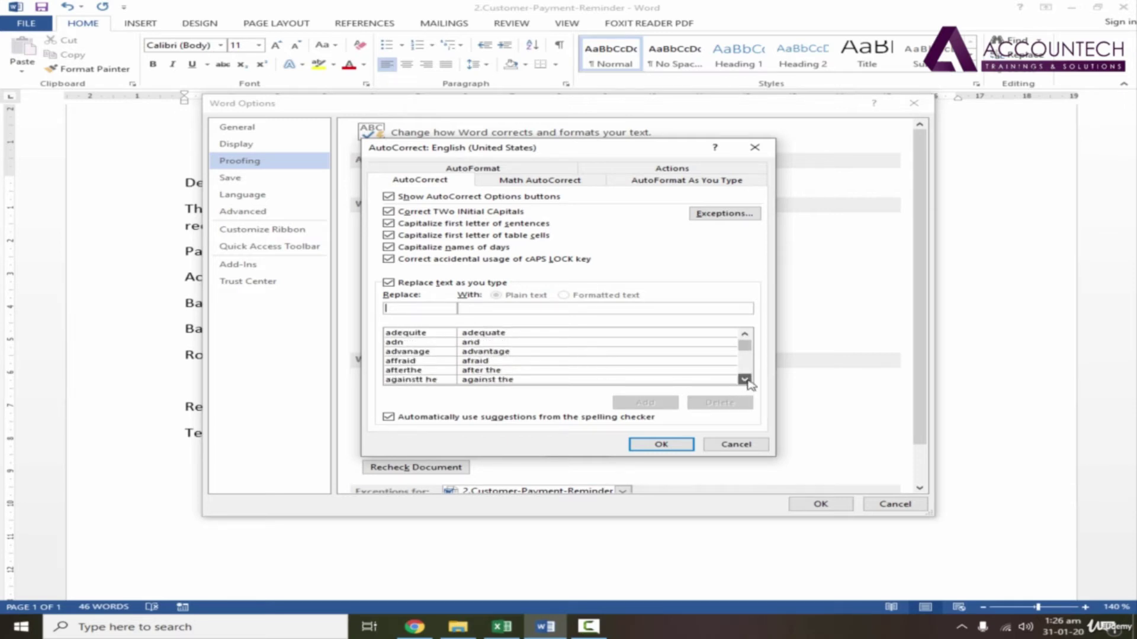
click(744, 379)
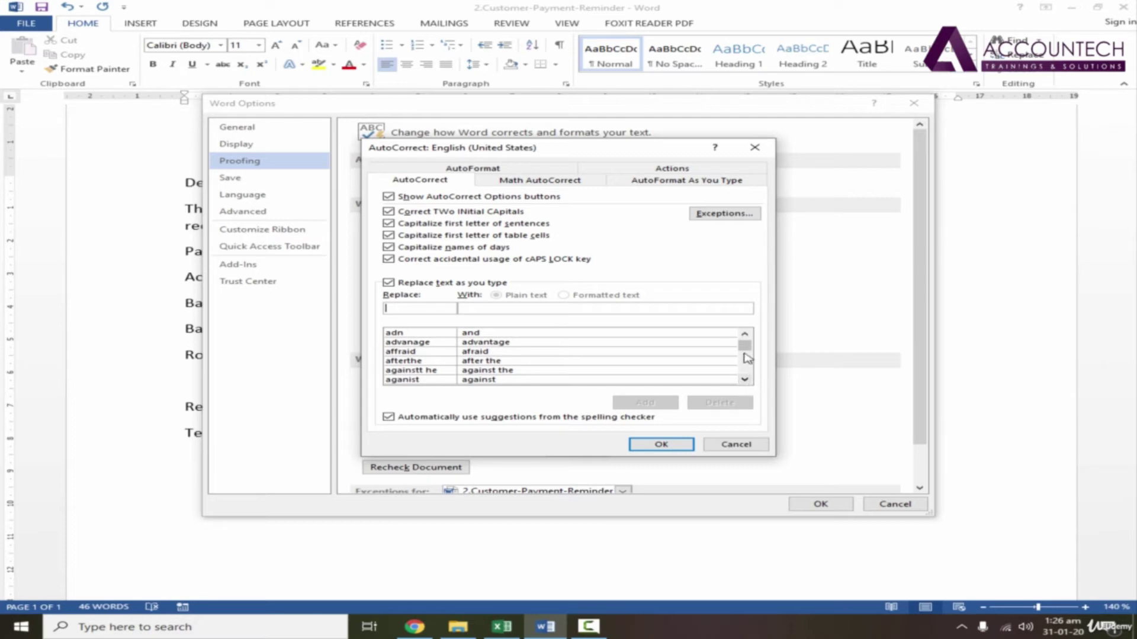
drag(744, 348, 744, 338)
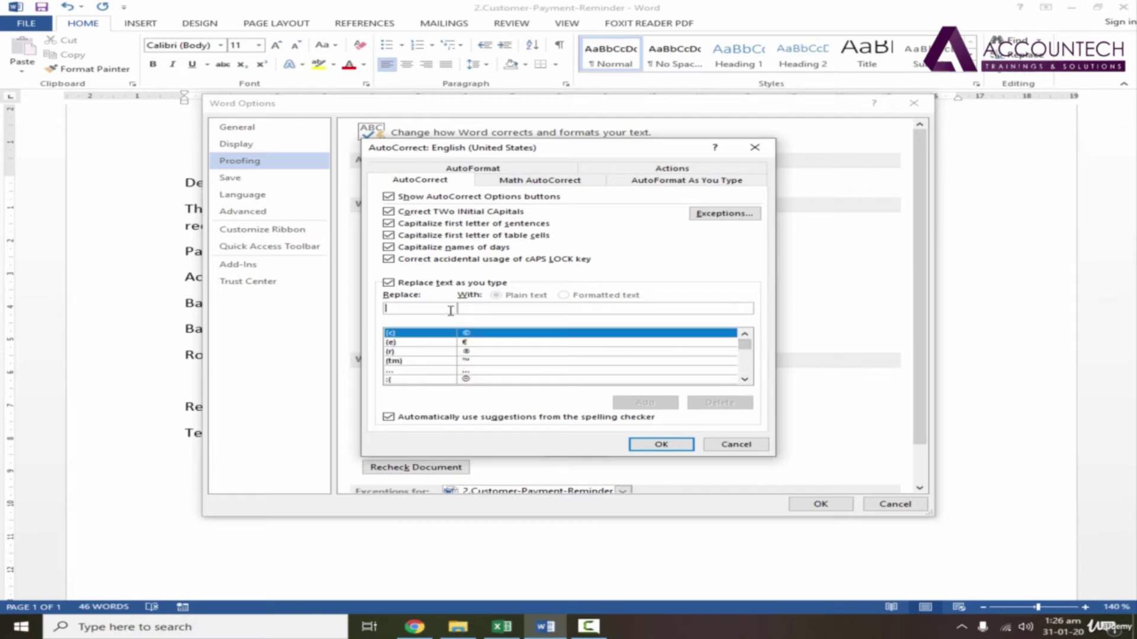
text(asap)
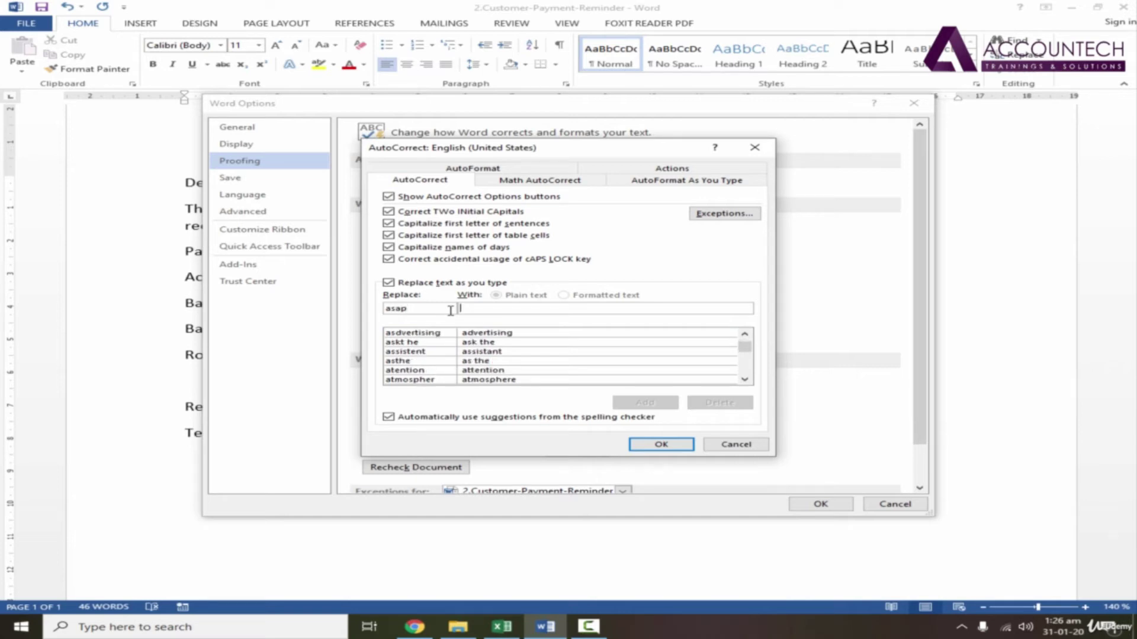
text(as)
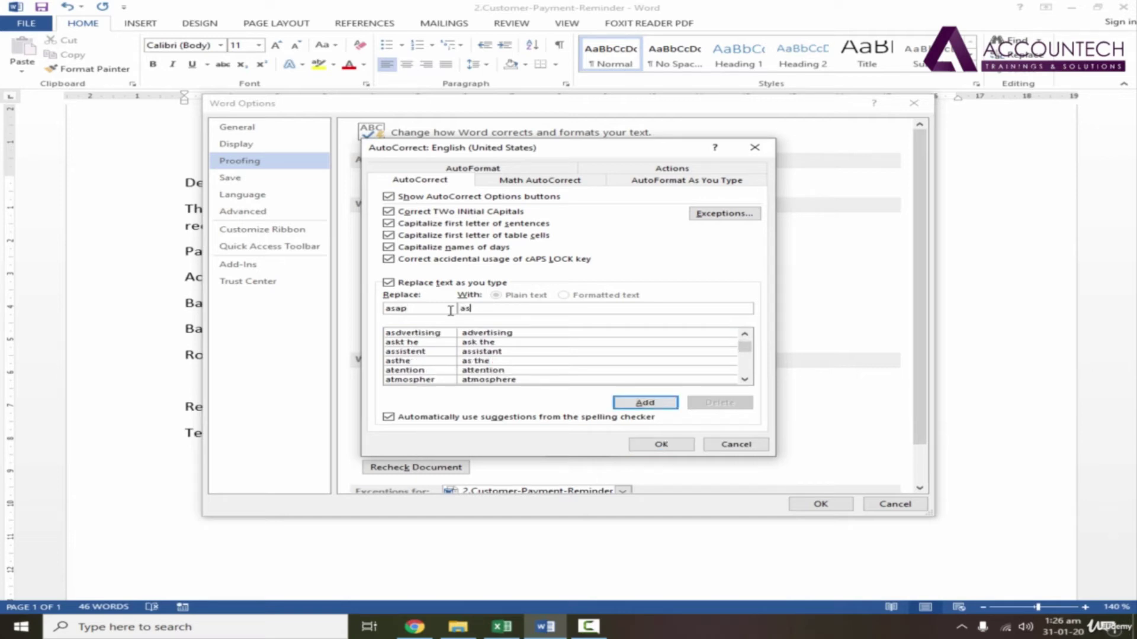
text( soon as possible)
click(667, 407)
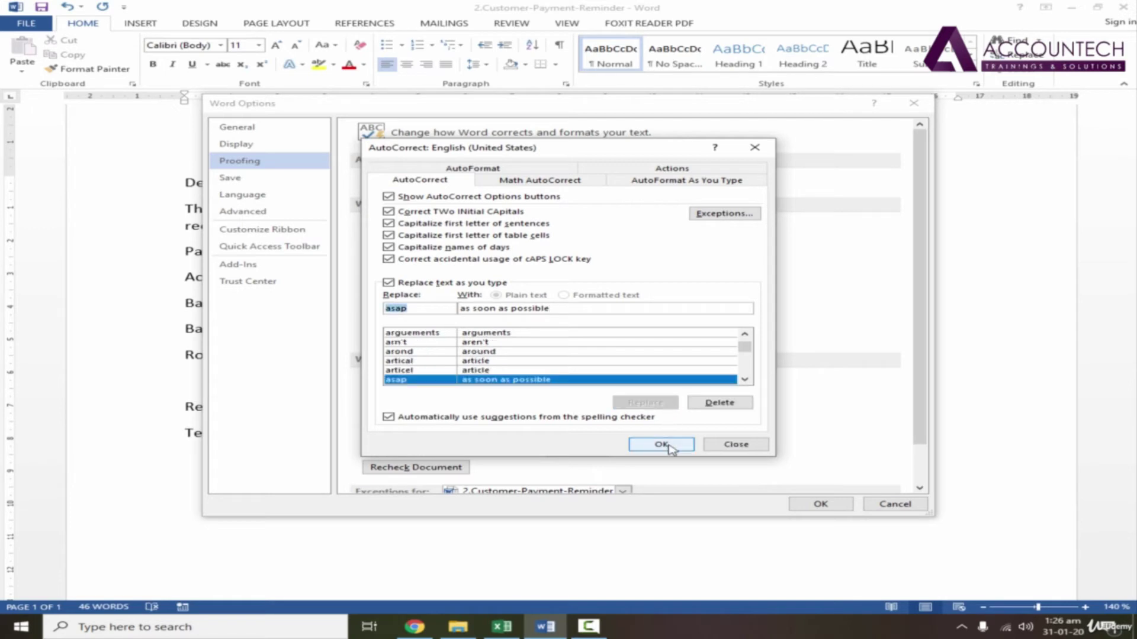
click(661, 446)
Replace asap after 'the payment' by typing asap to test, then ASAP to get capitals.
click(820, 504)
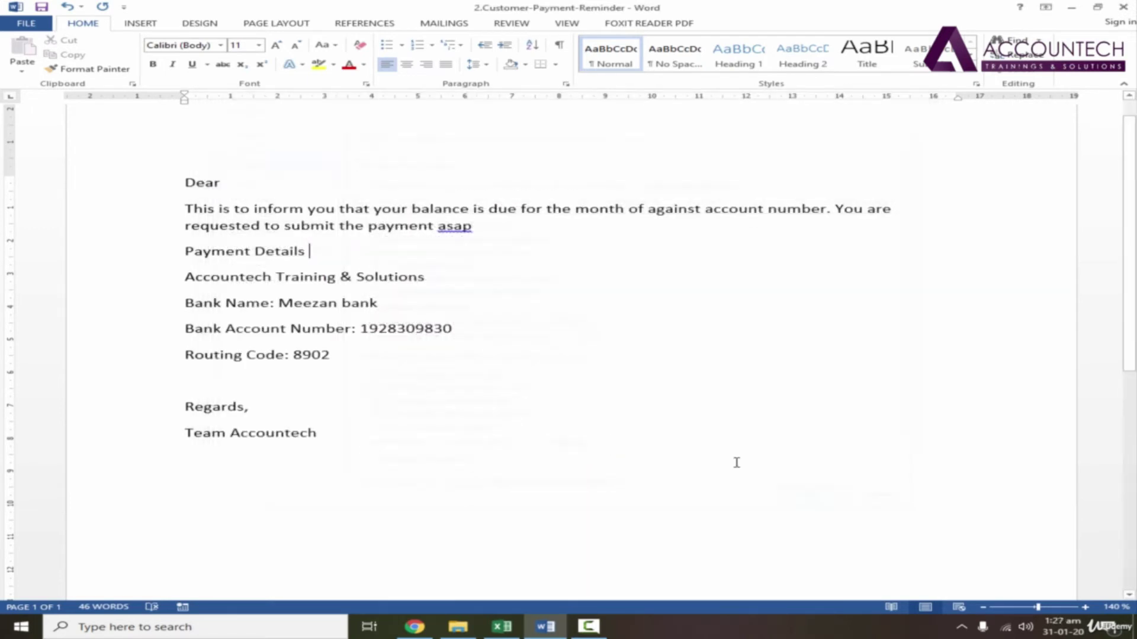
click(534, 230)
key(BackSpace)
key(BackSpace)
key(BackSpace)
key(BackSpace)
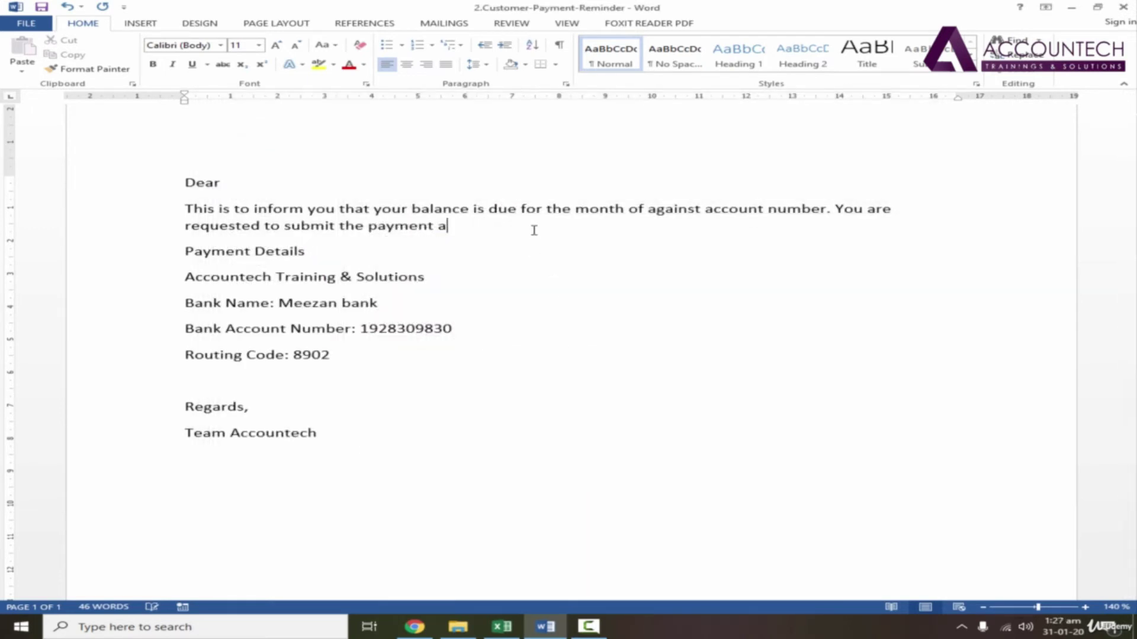
text(asap)
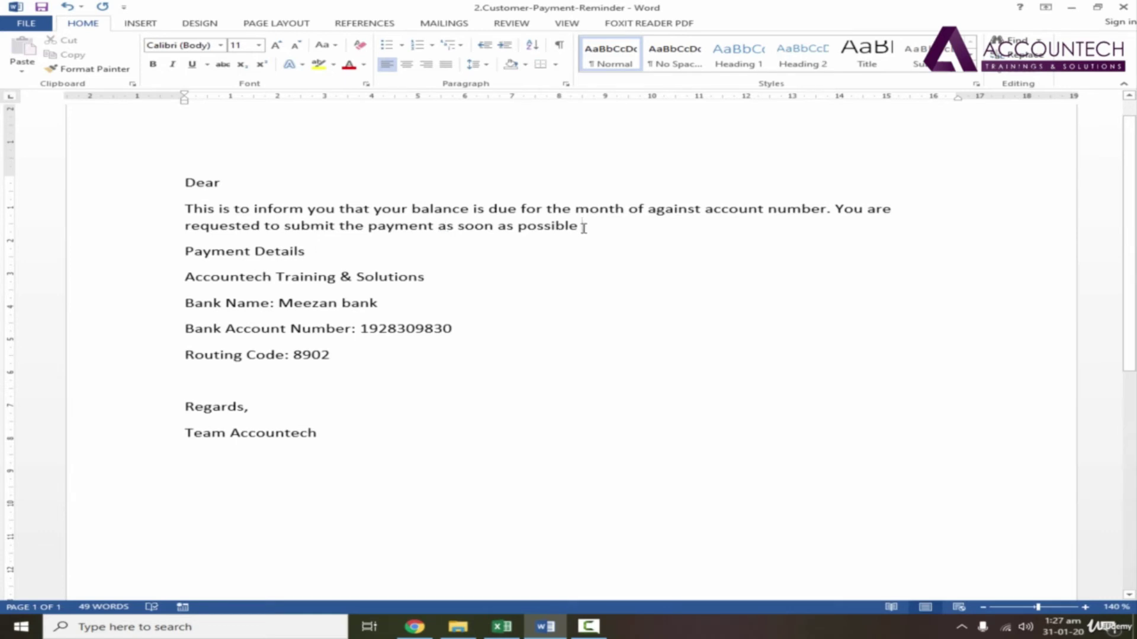
drag(583, 227, 441, 228)
key(BackSpace)
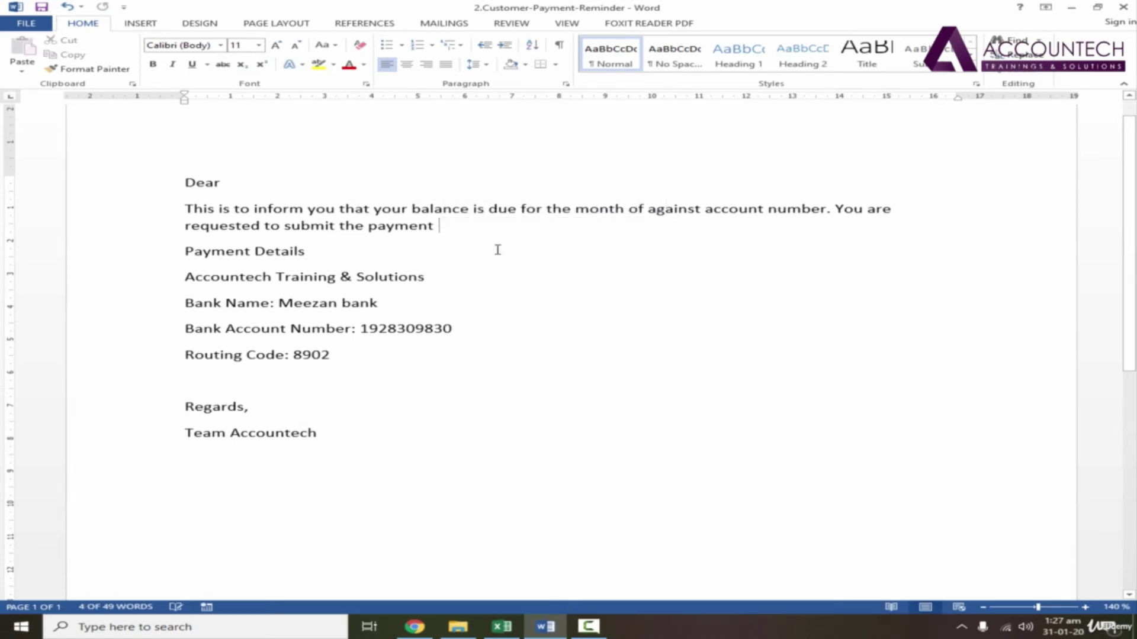
text(ASAP)
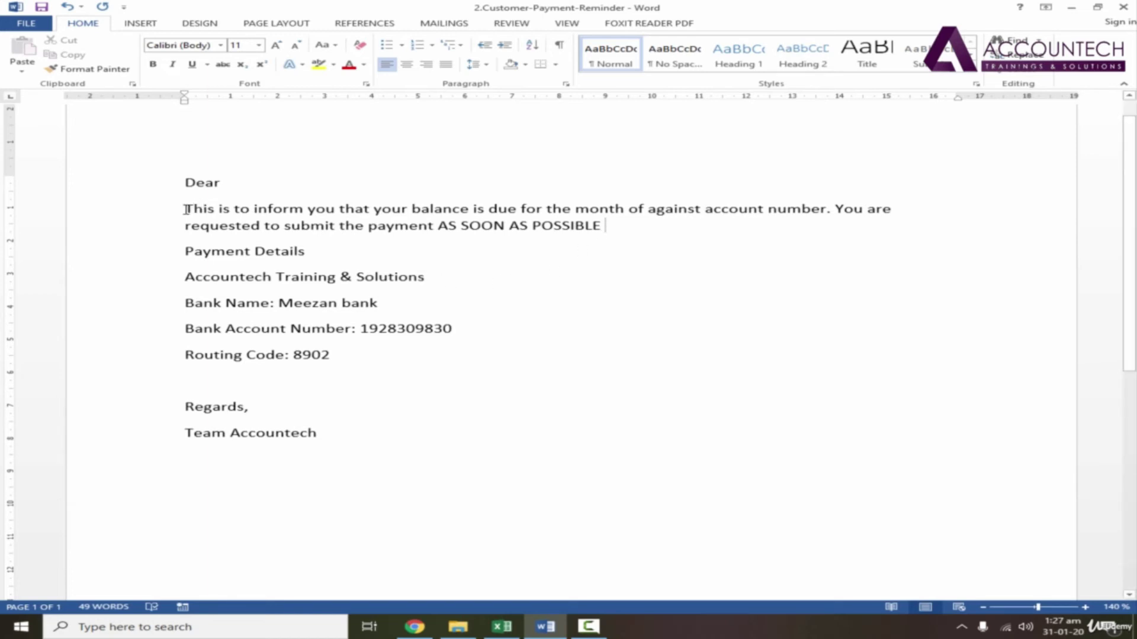
Save the selected balance-due opening sentence as AutoCorrect entry fmo* and close both dialogs.
drag(184, 210, 624, 210)
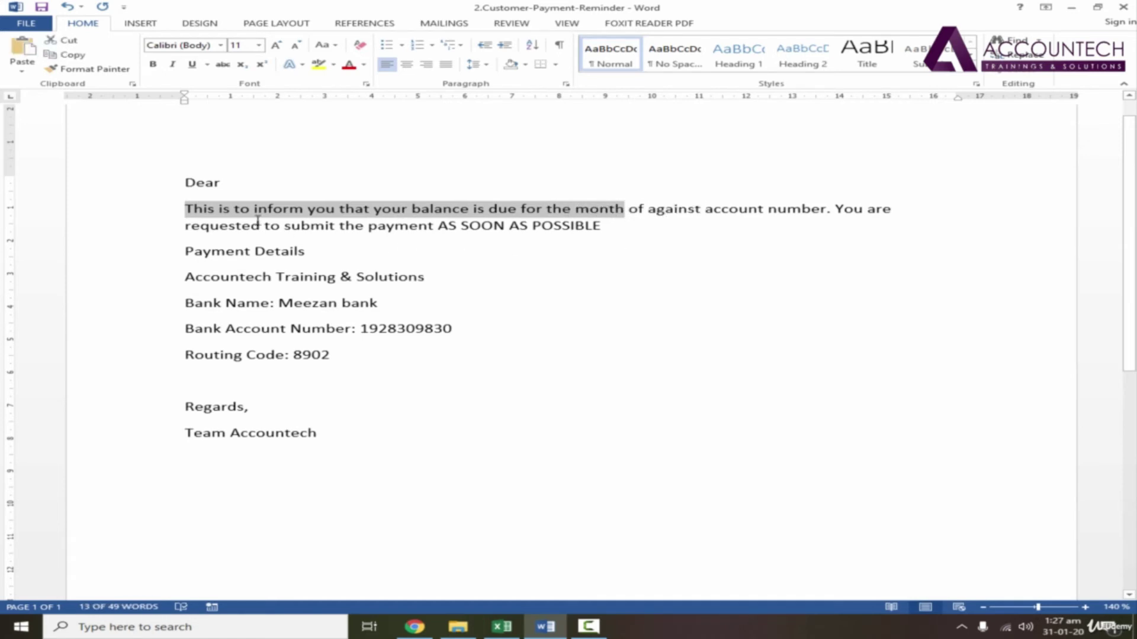
click(19, 26)
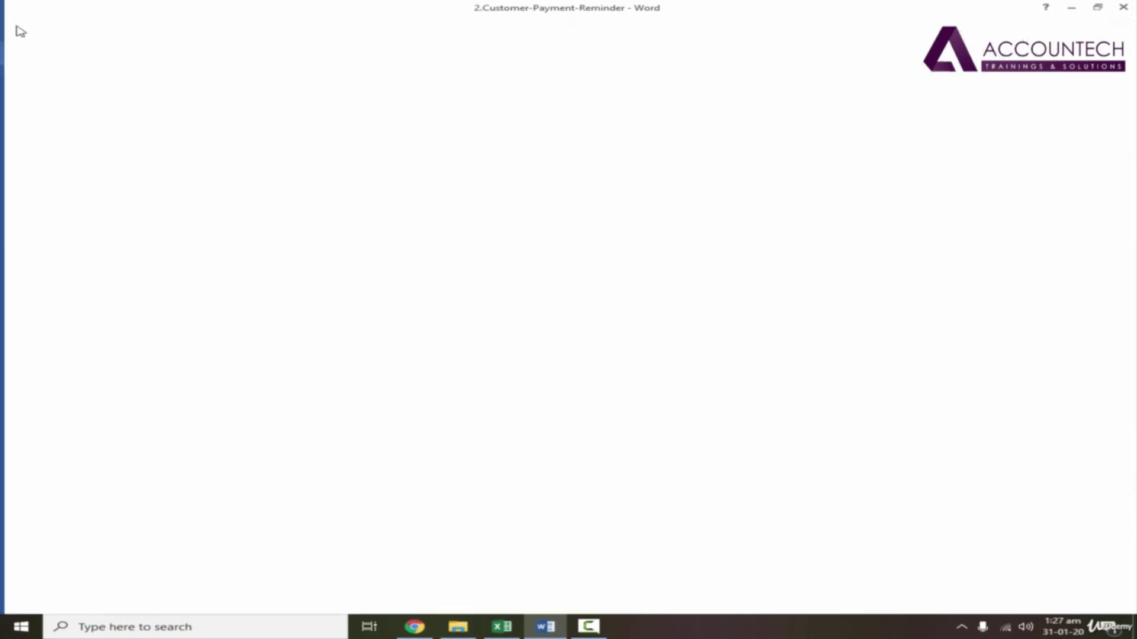
click(54, 305)
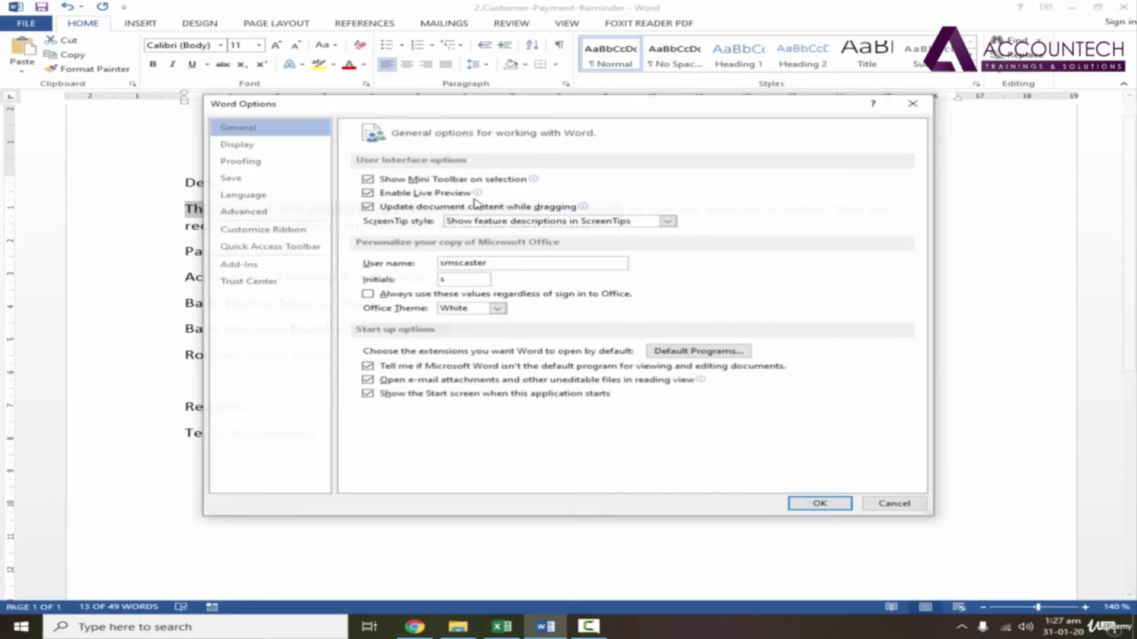
click(285, 165)
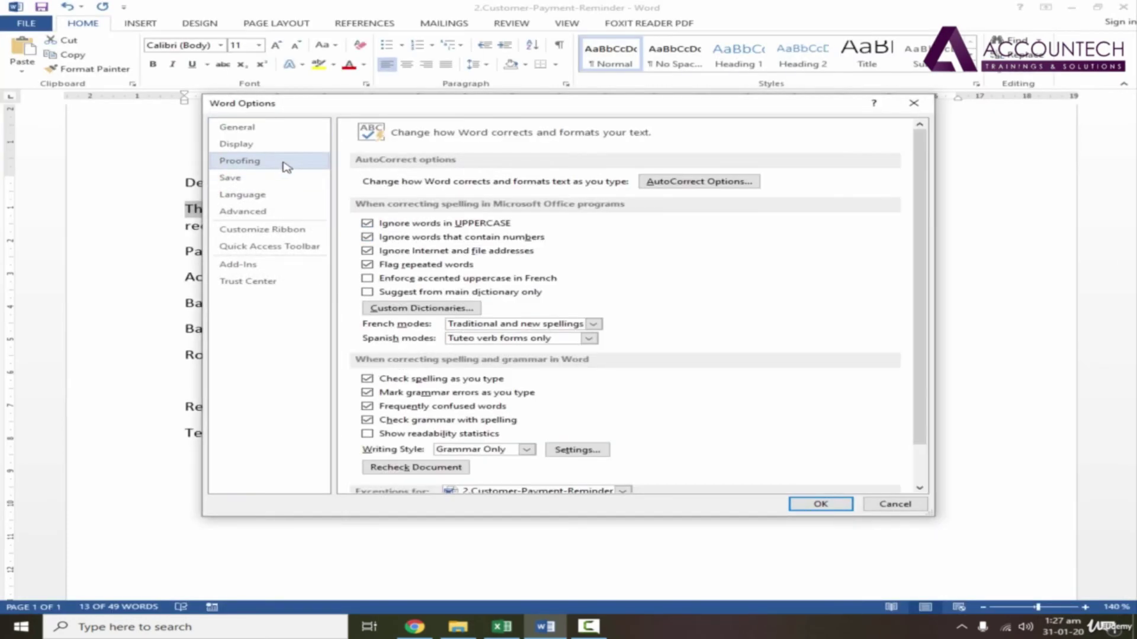
click(733, 182)
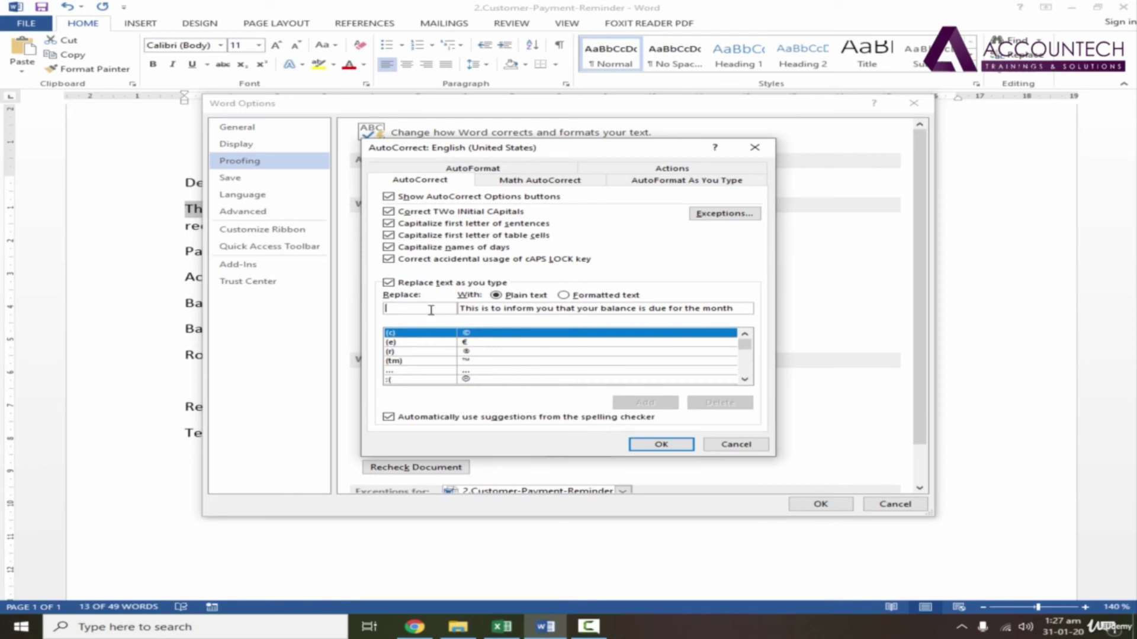
text(fmo*)
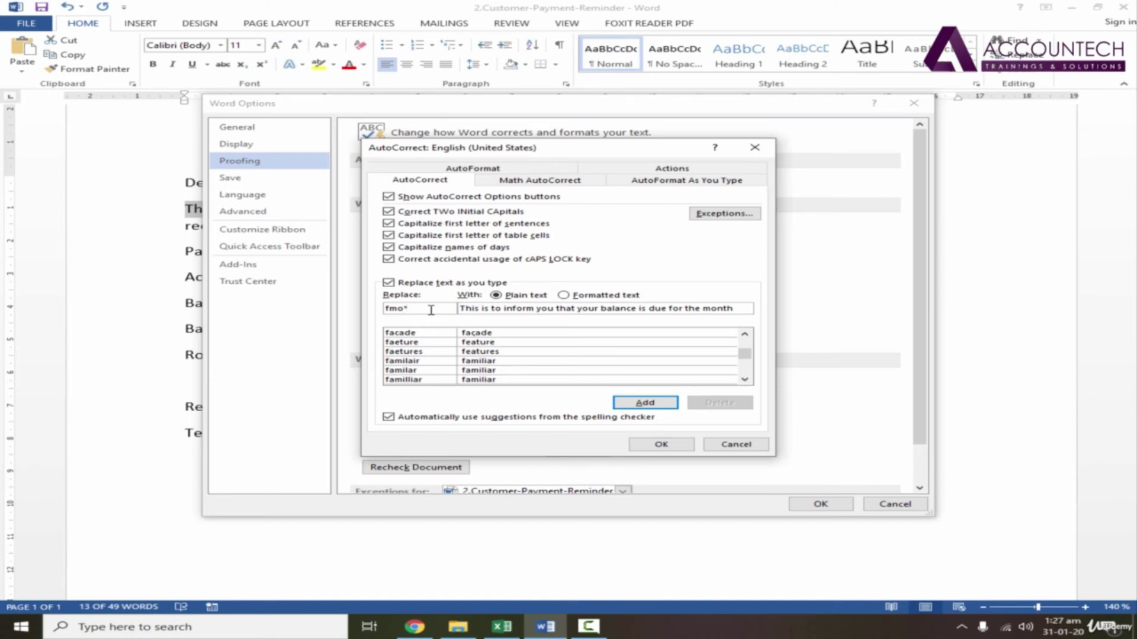
click(414, 309)
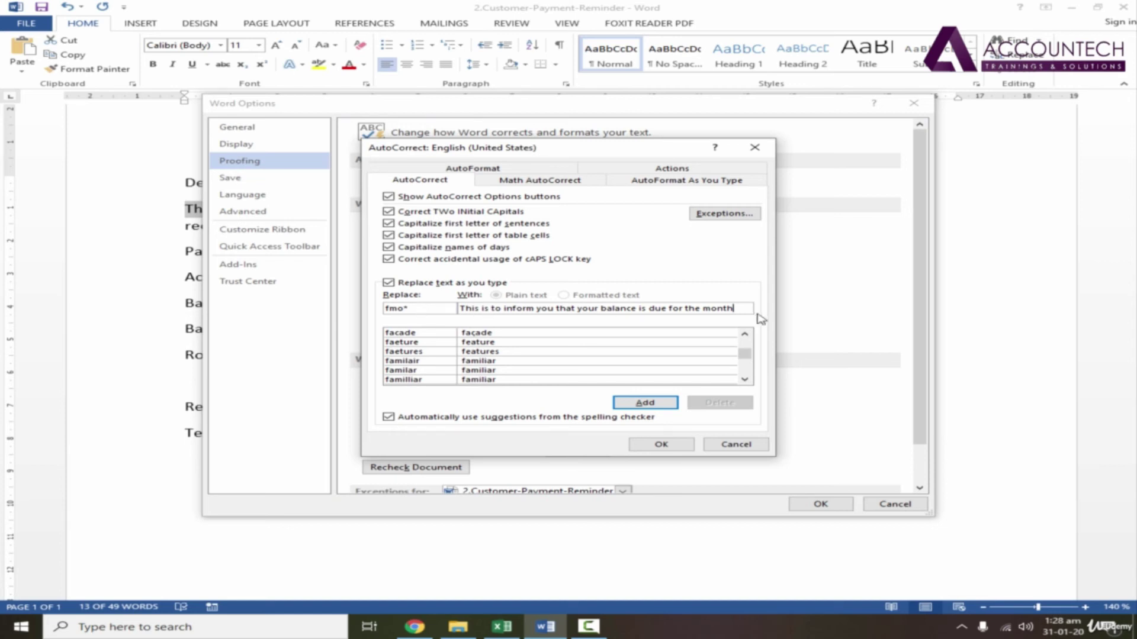
click(672, 403)
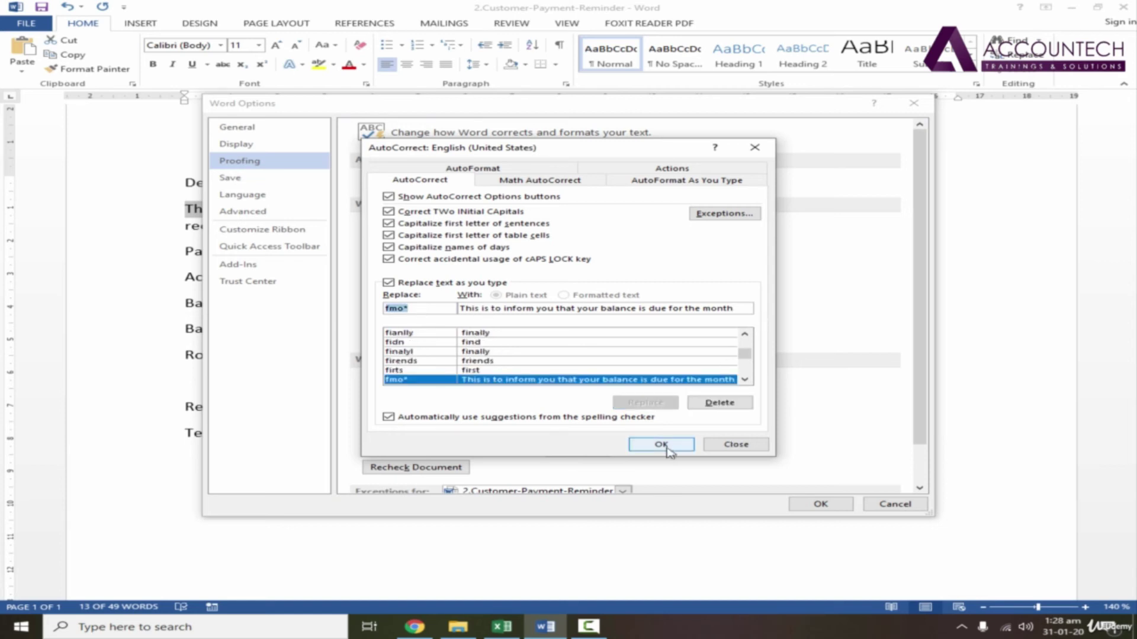
click(662, 444)
click(818, 505)
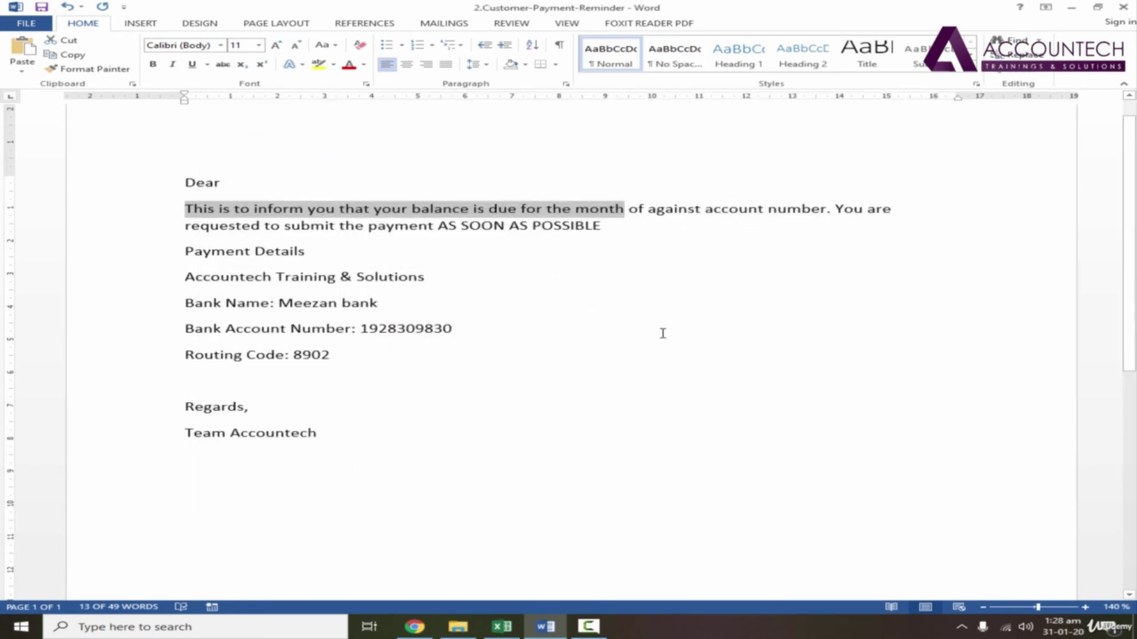
key(Delete)
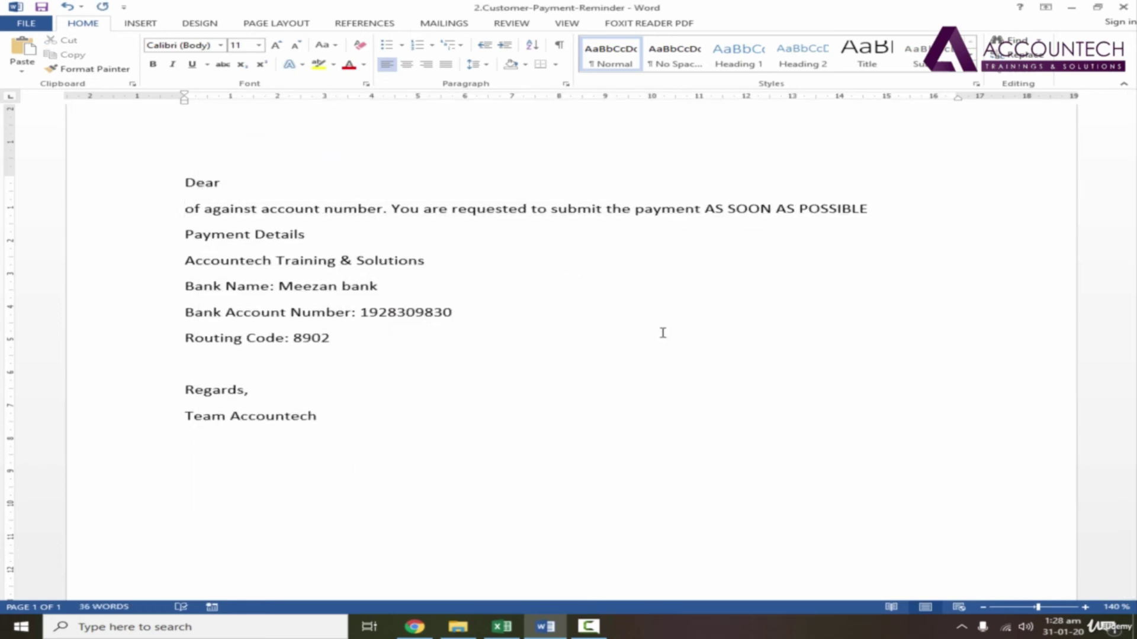
text(fmo)
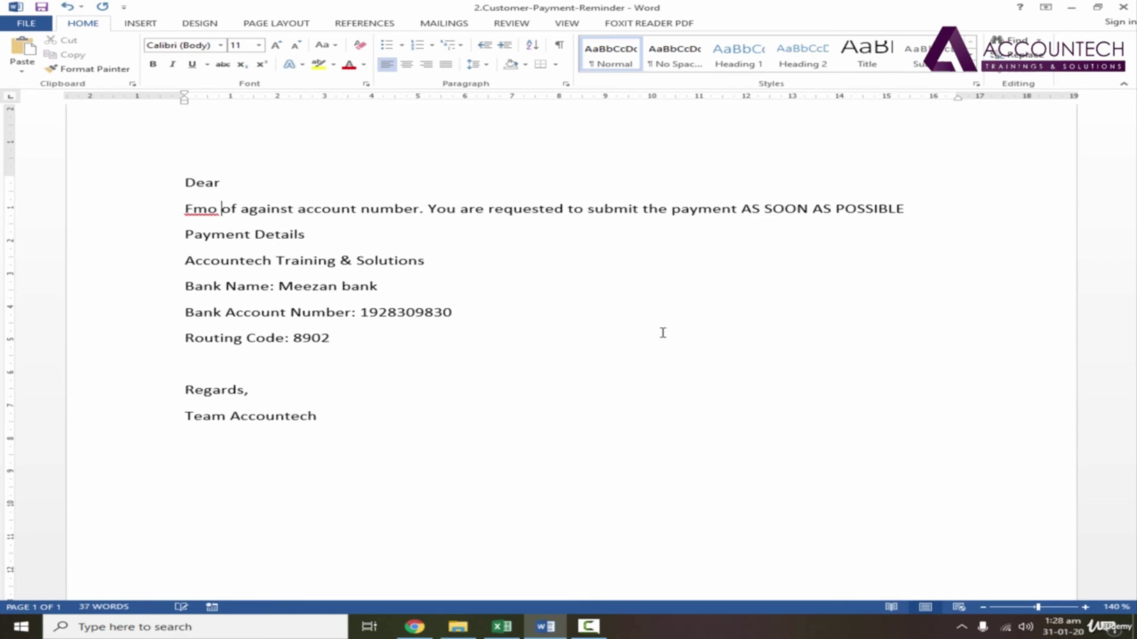
key(BackSpace)
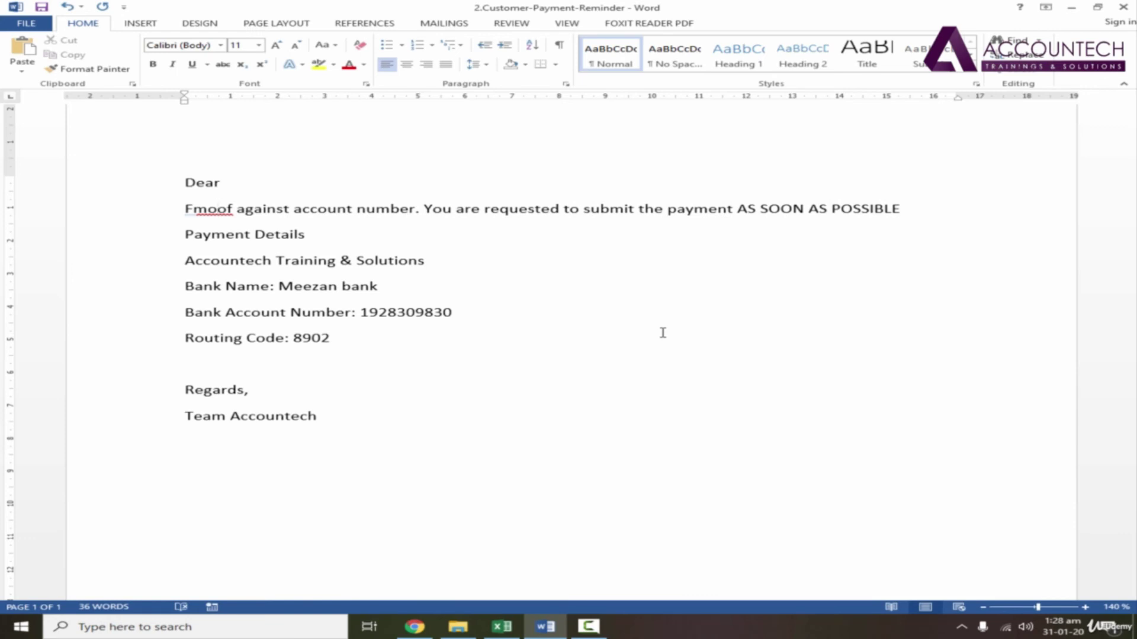
key(F3)
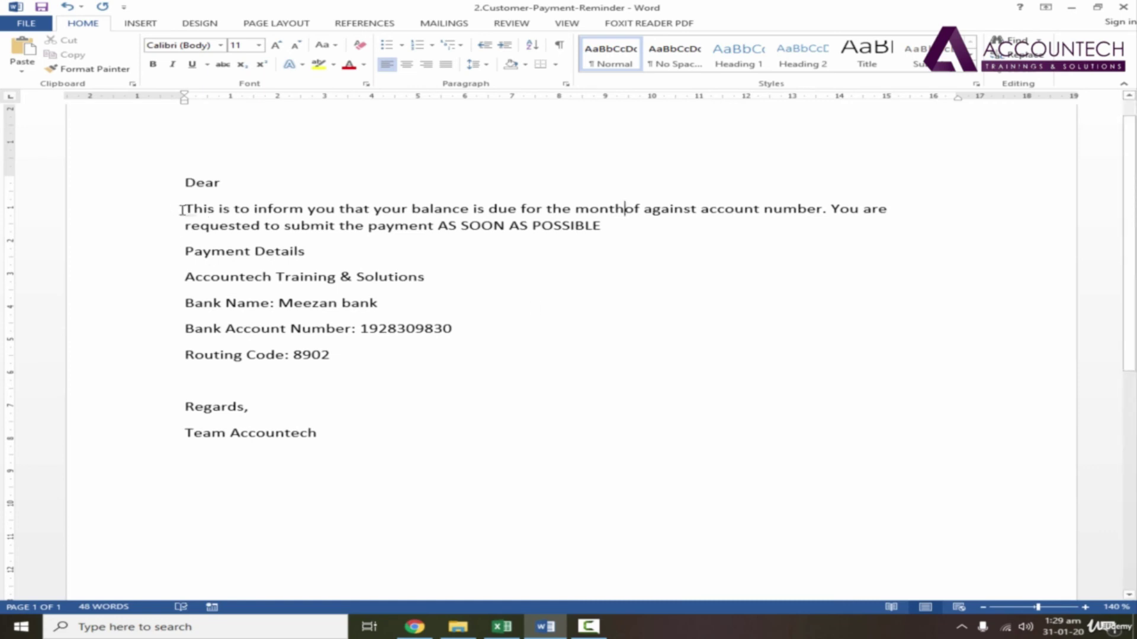
click(625, 209)
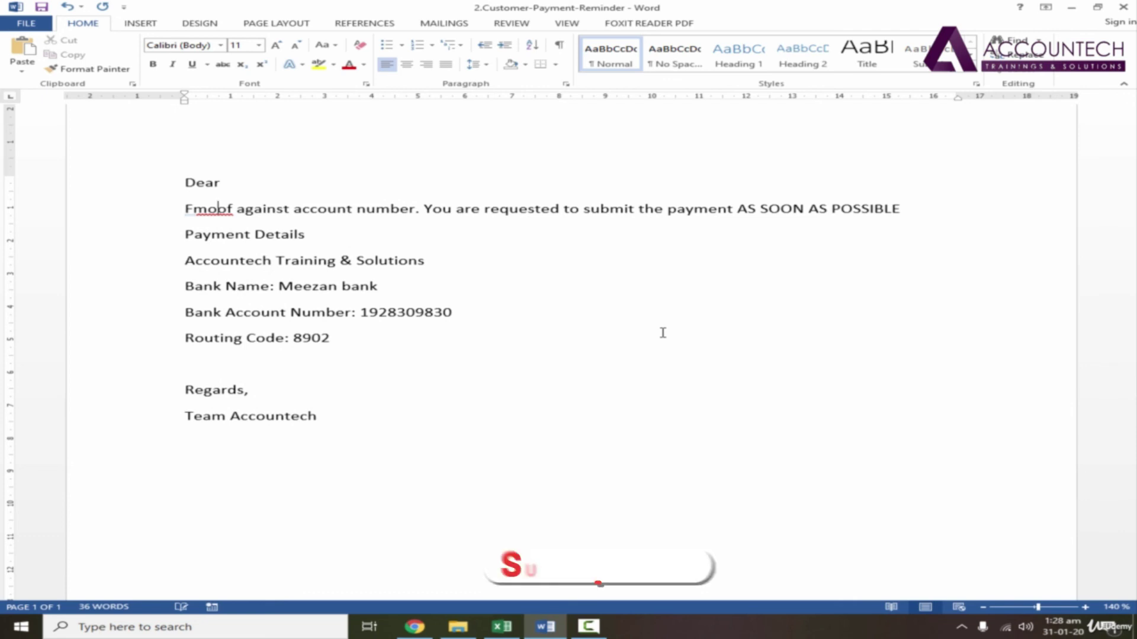
key(ctrl+z)
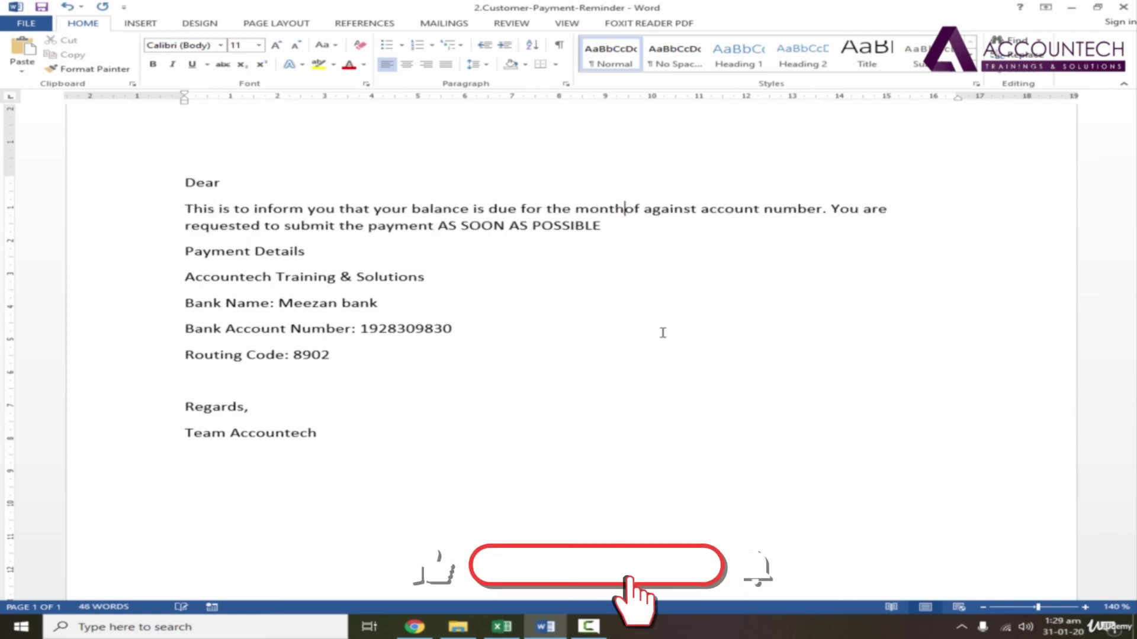